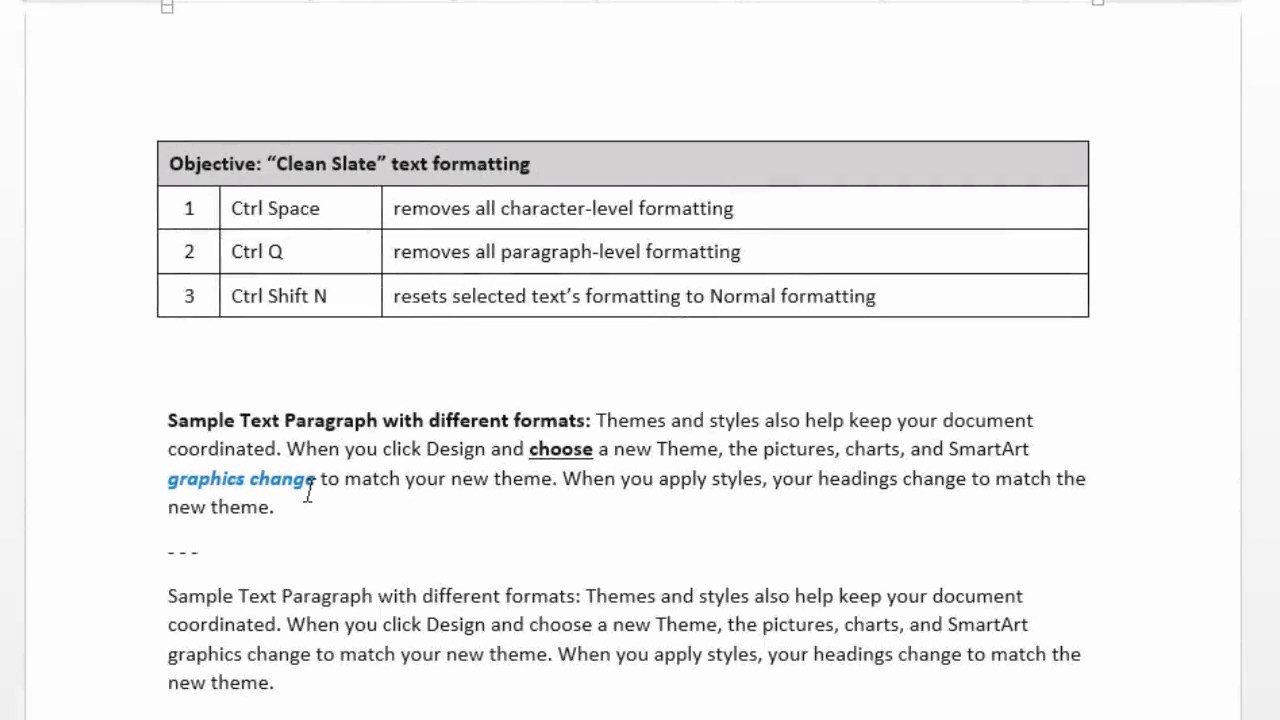
# Select the first sample paragraph below the table, the one with bold, underlined and blue italic text.
pyautogui.scroll(-2, 307, 508)
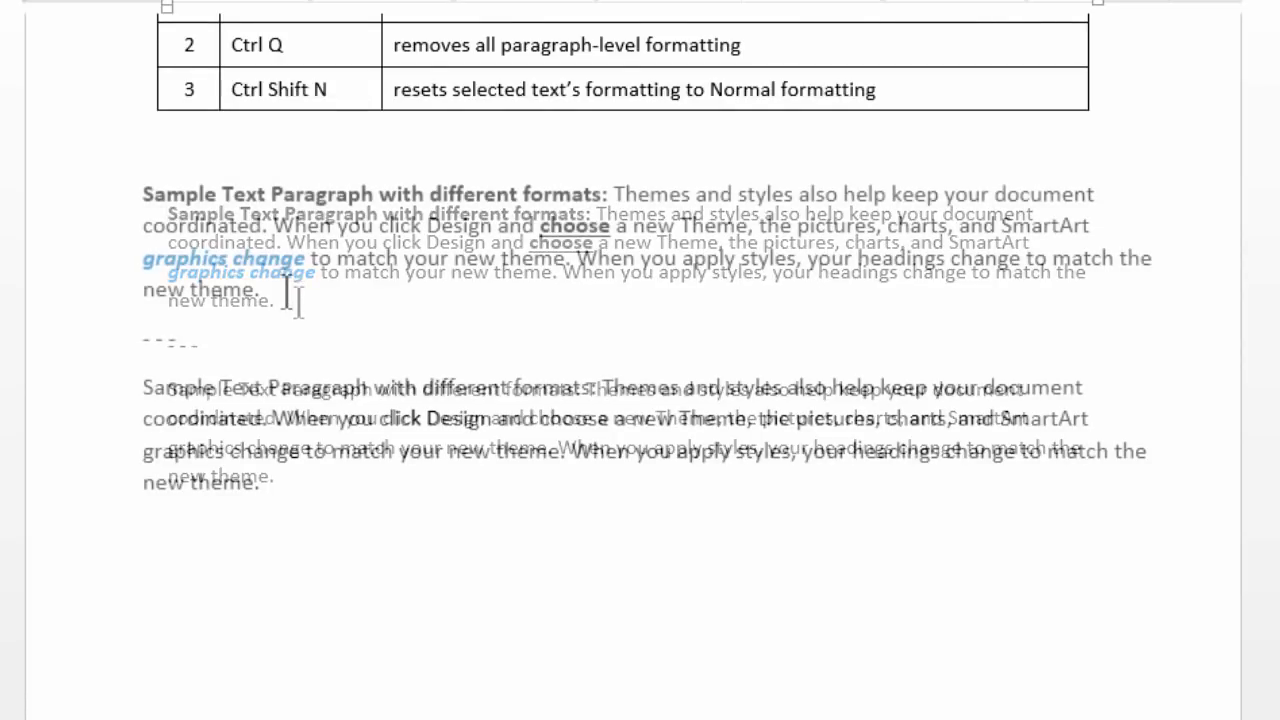
pyautogui.moveTo(272, 318); pyautogui.dragTo(135, 197)
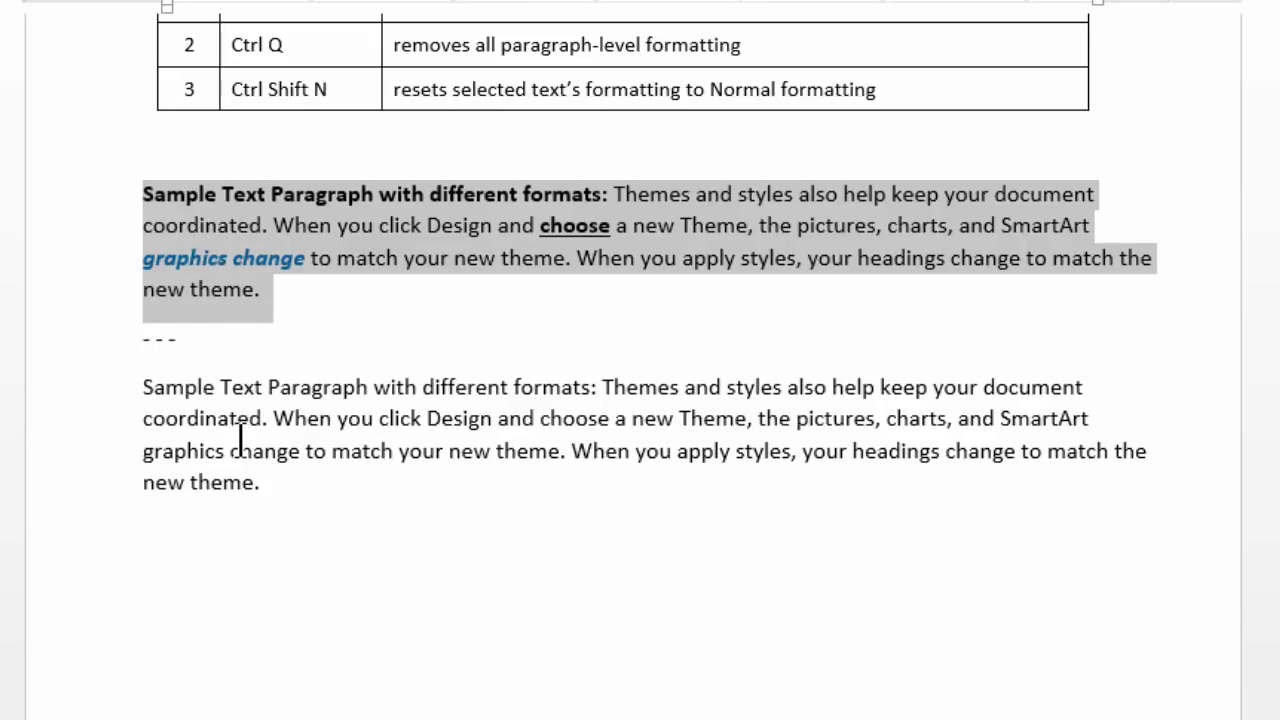
# Clear the upper paragraph's character formatting with Ctrl+Space, then highlight row 1's description in the table.
pyautogui.moveTo(143, 387); pyautogui.dragTo(272, 503)
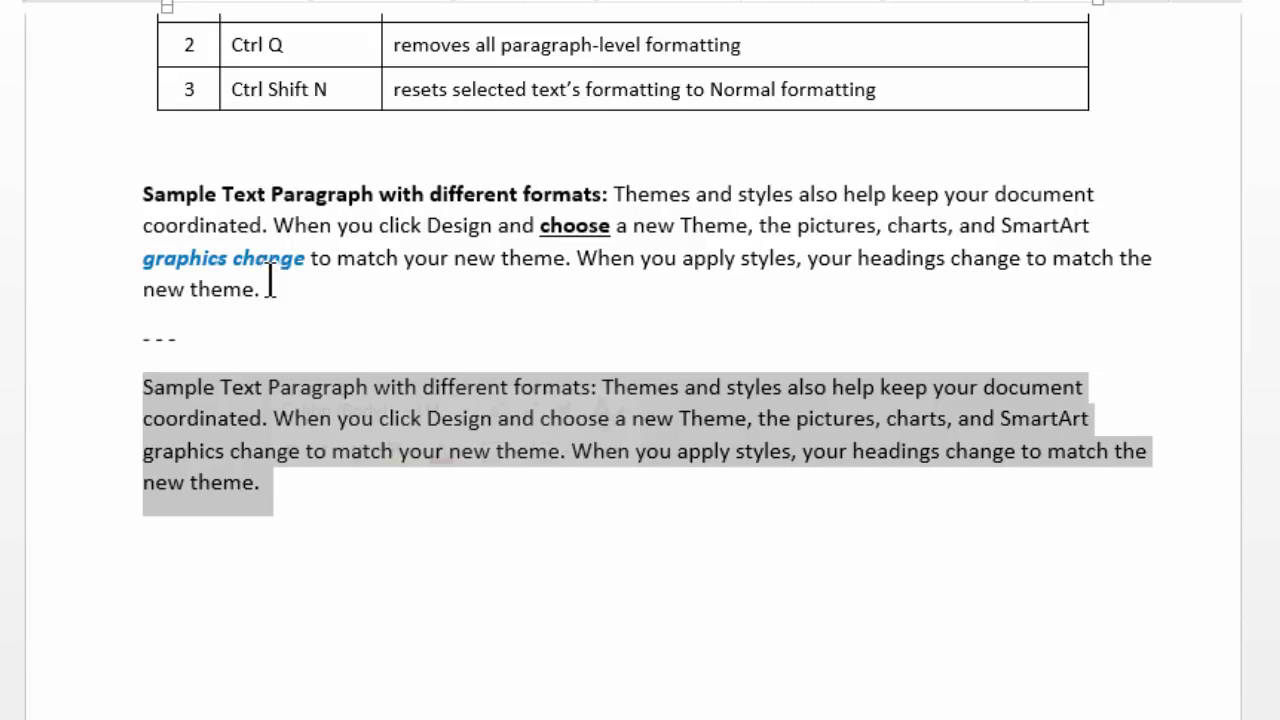
pyautogui.moveTo(272, 290); pyautogui.dragTo(114, 197)
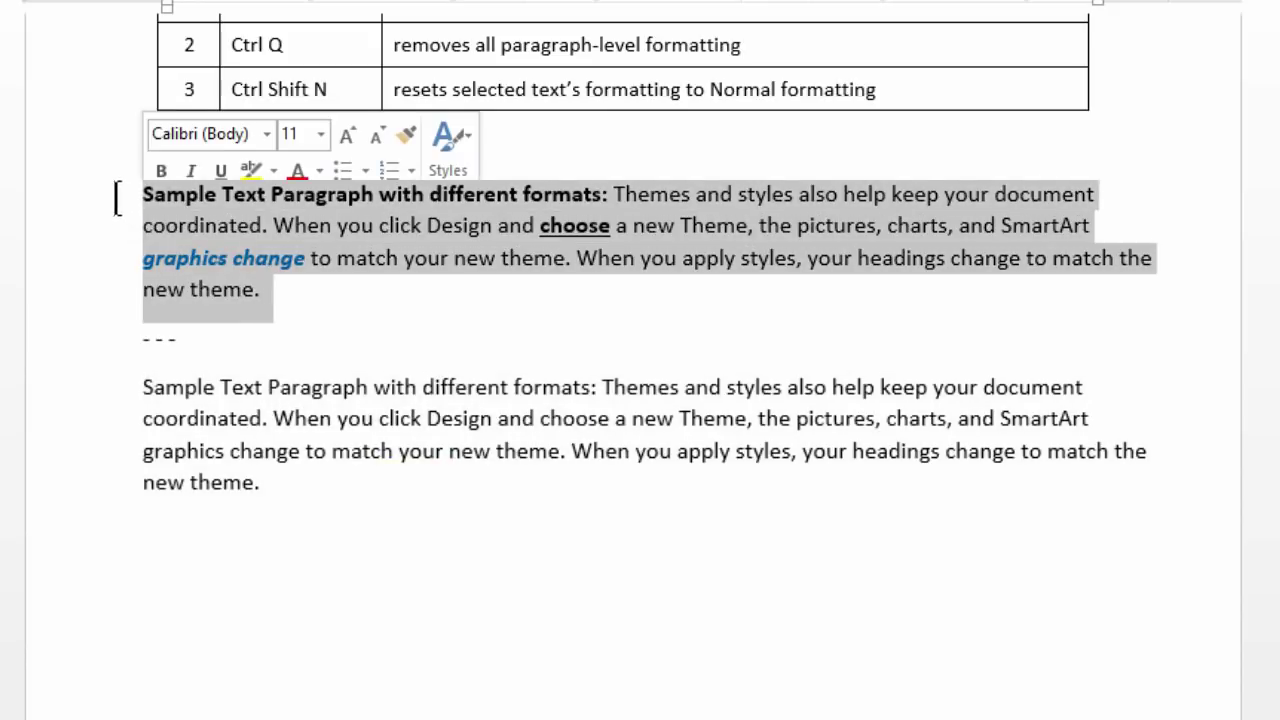
pyautogui.hotkey('ctrl', 'space')
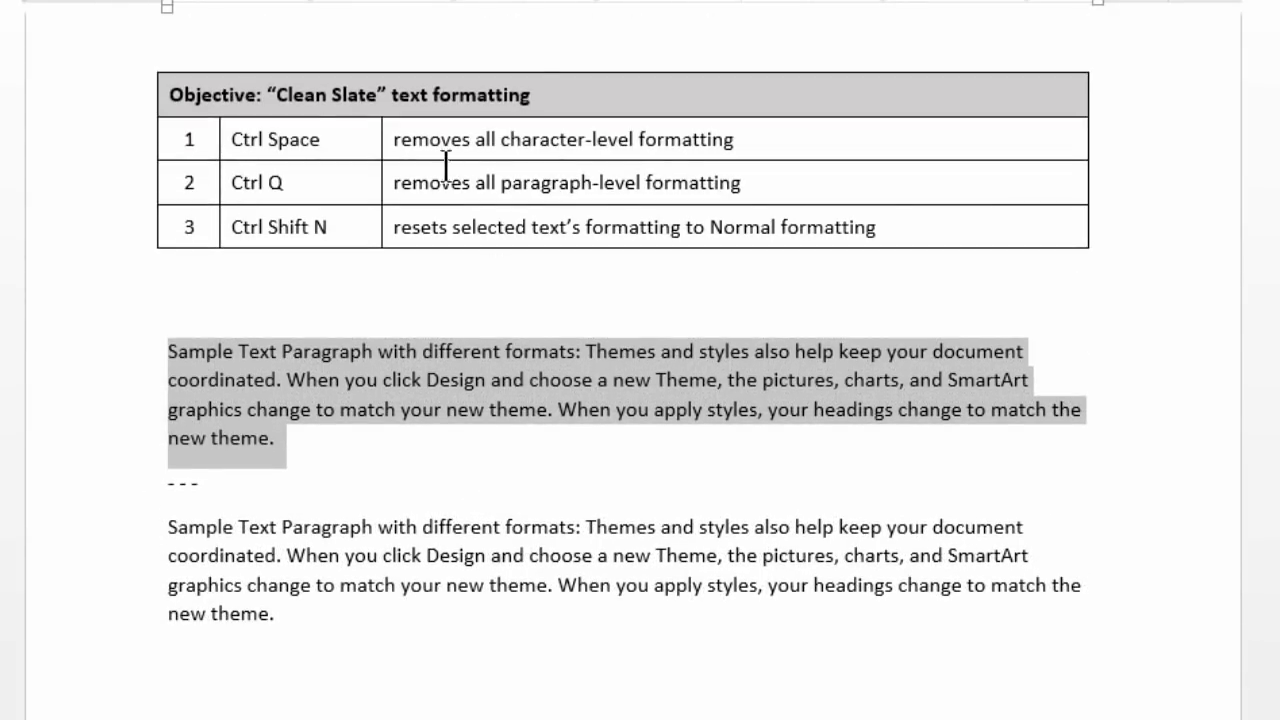
pyautogui.moveTo(406, 125); pyautogui.dragTo(736, 138)
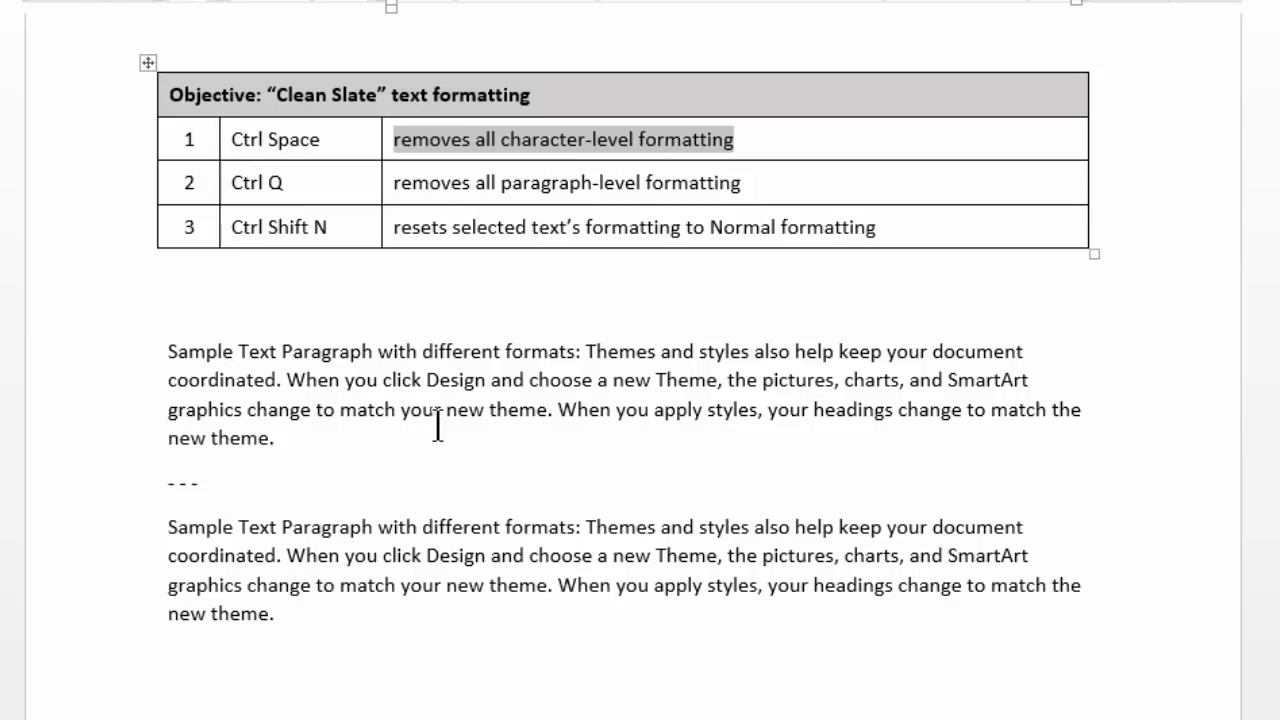
# Select Sample Text Paragraph 3 in the bulleted list on page 2.
pyautogui.scroll(-10, 437, 425)
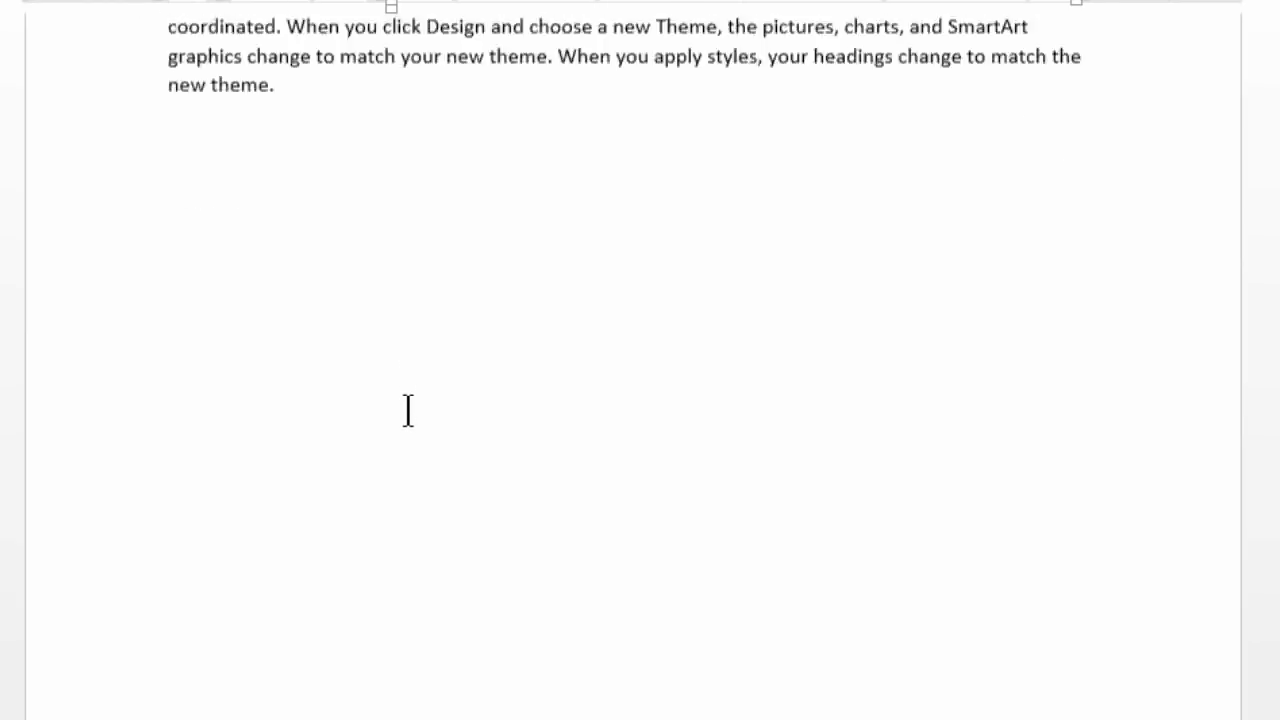
pyautogui.scroll(-8, 408, 418)
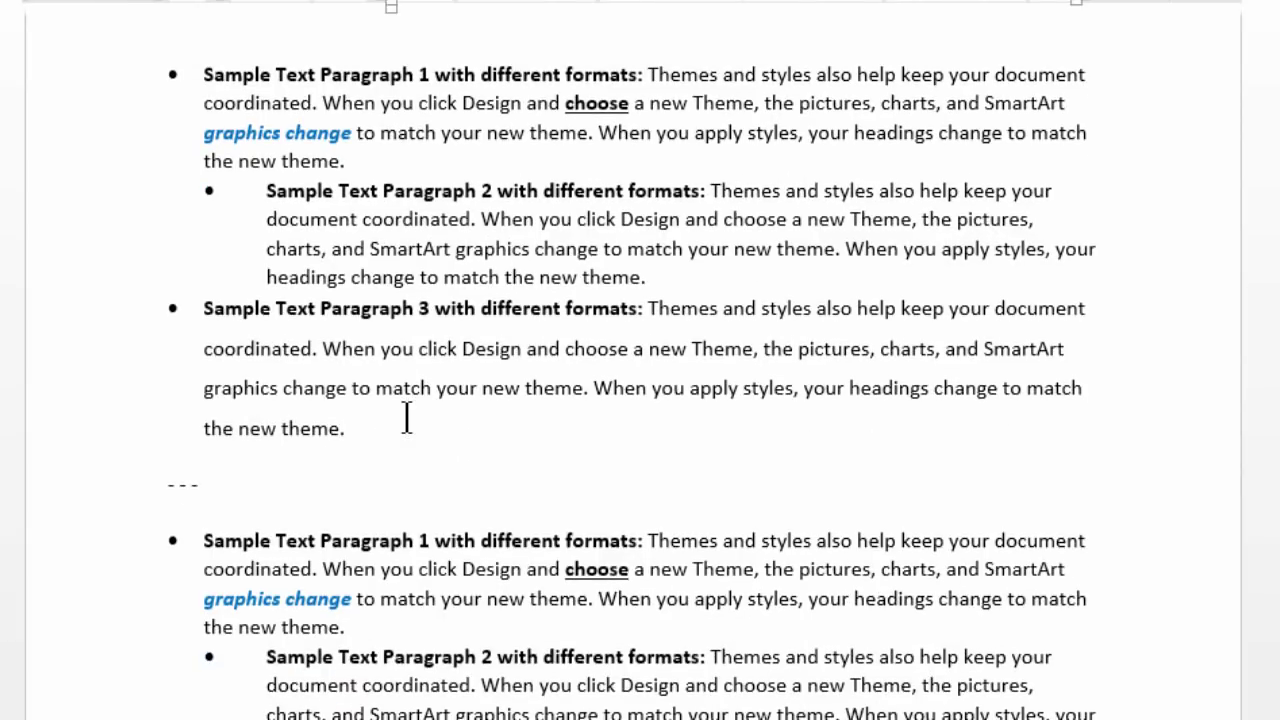
pyautogui.scroll(-1, 409, 420)
pyautogui.scroll(3, 414, 431)
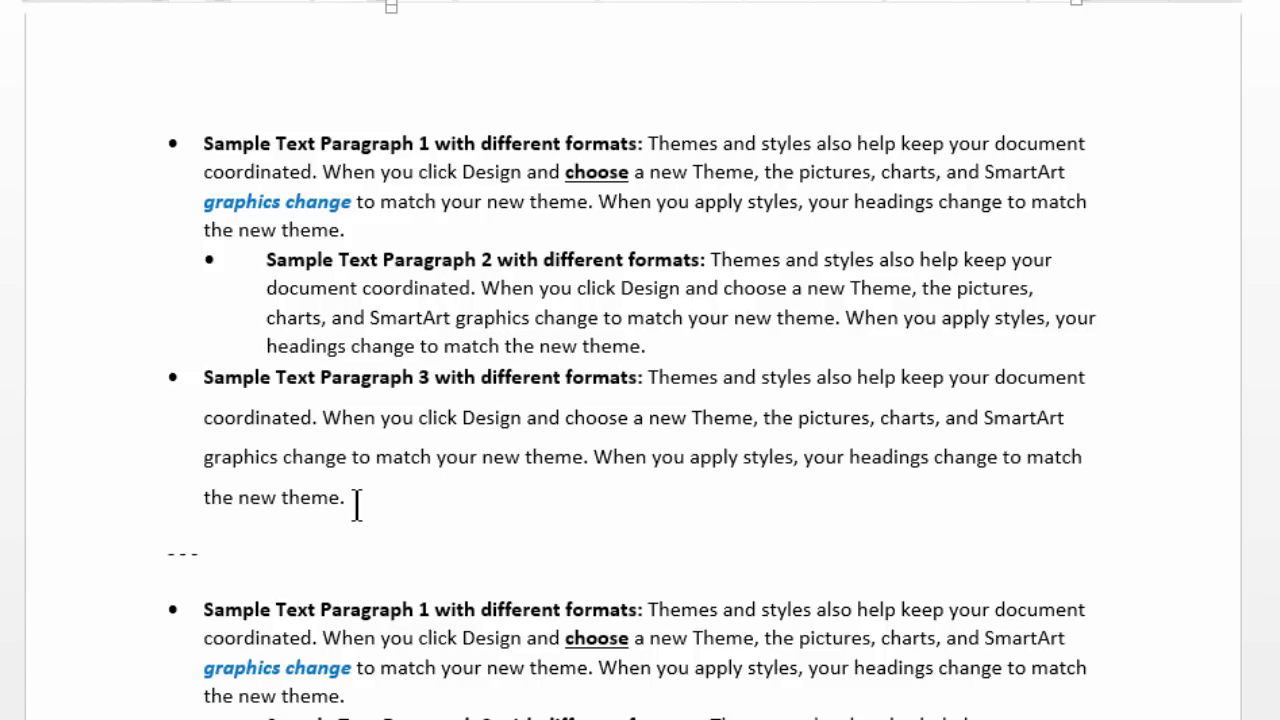
pyautogui.moveTo(207, 378); pyautogui.dragTo(349, 491)
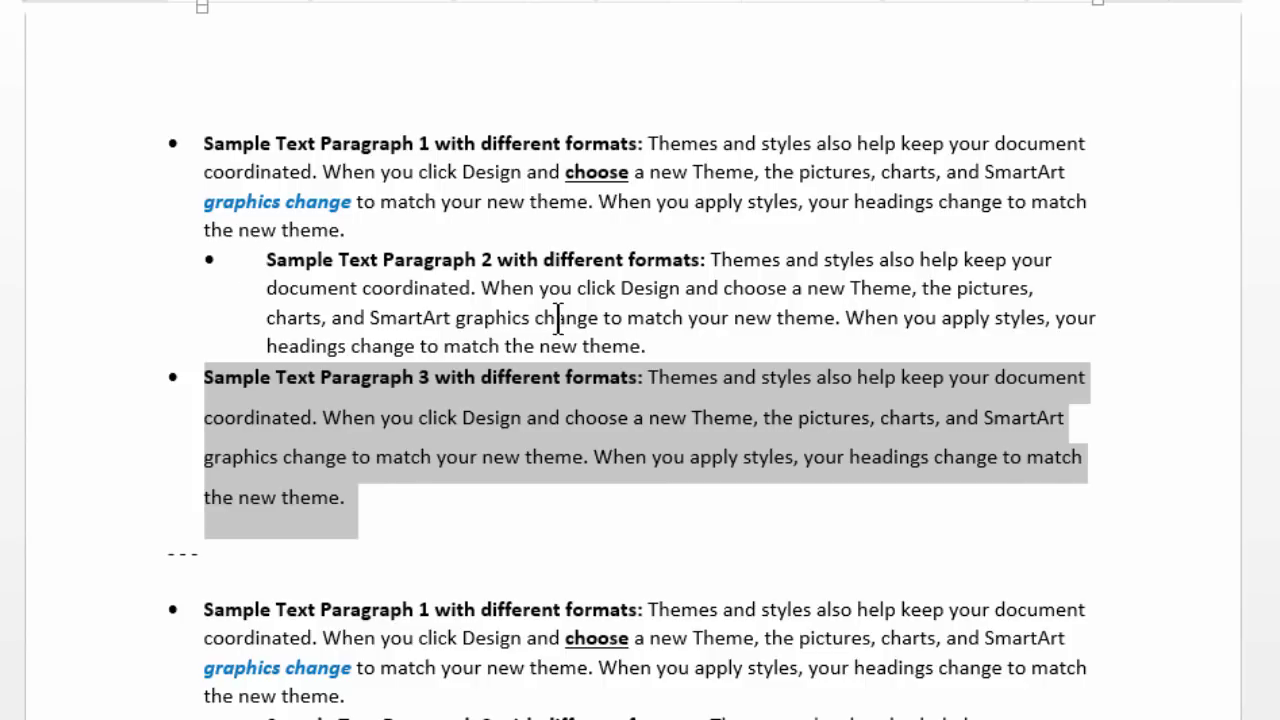
pyautogui.moveTo(369, 479); pyautogui.dragTo(196, 155)
pyautogui.hotkey('ctrl', 'space')
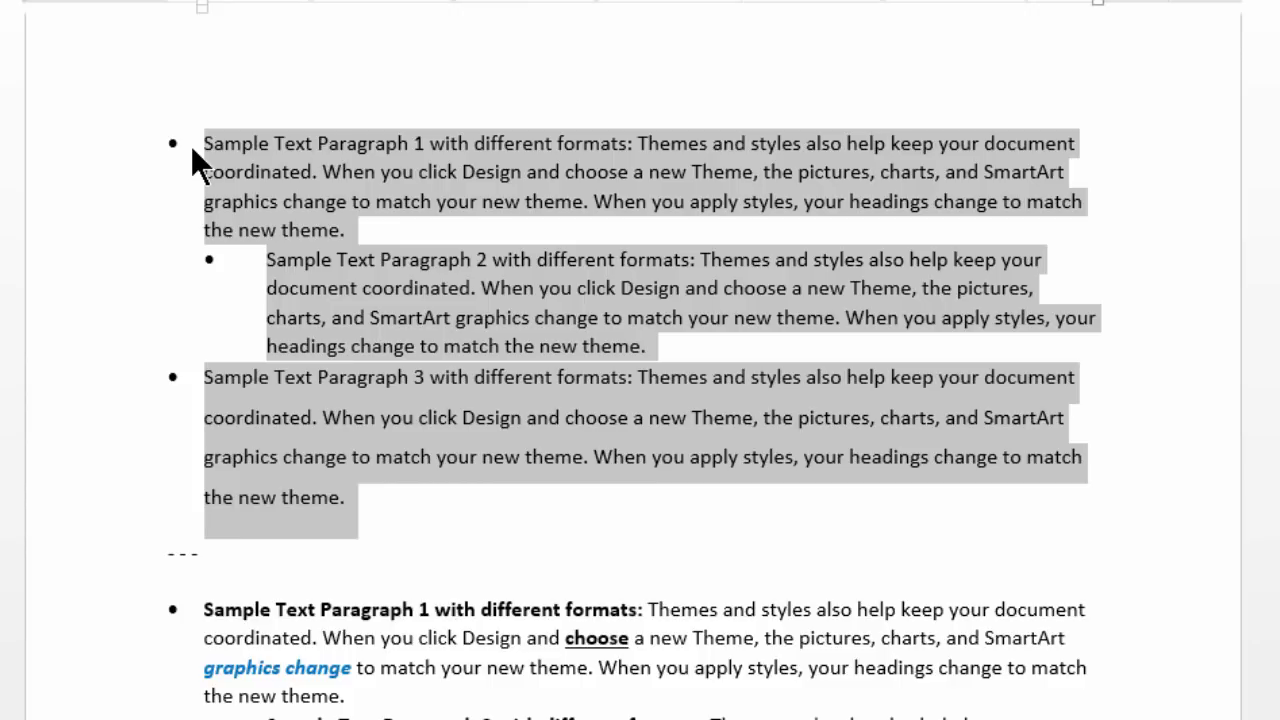
pyautogui.hotkey('ctrl', 'z')
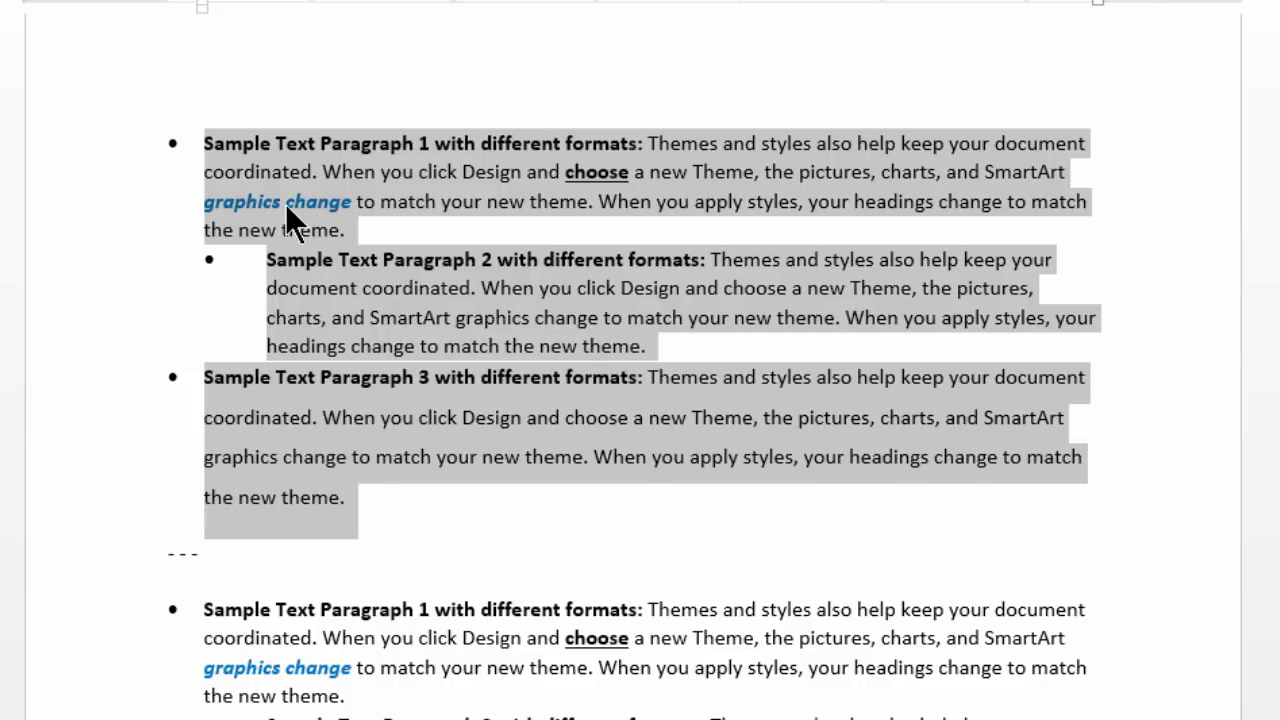
pyautogui.hotkey('ctrl', 'q')
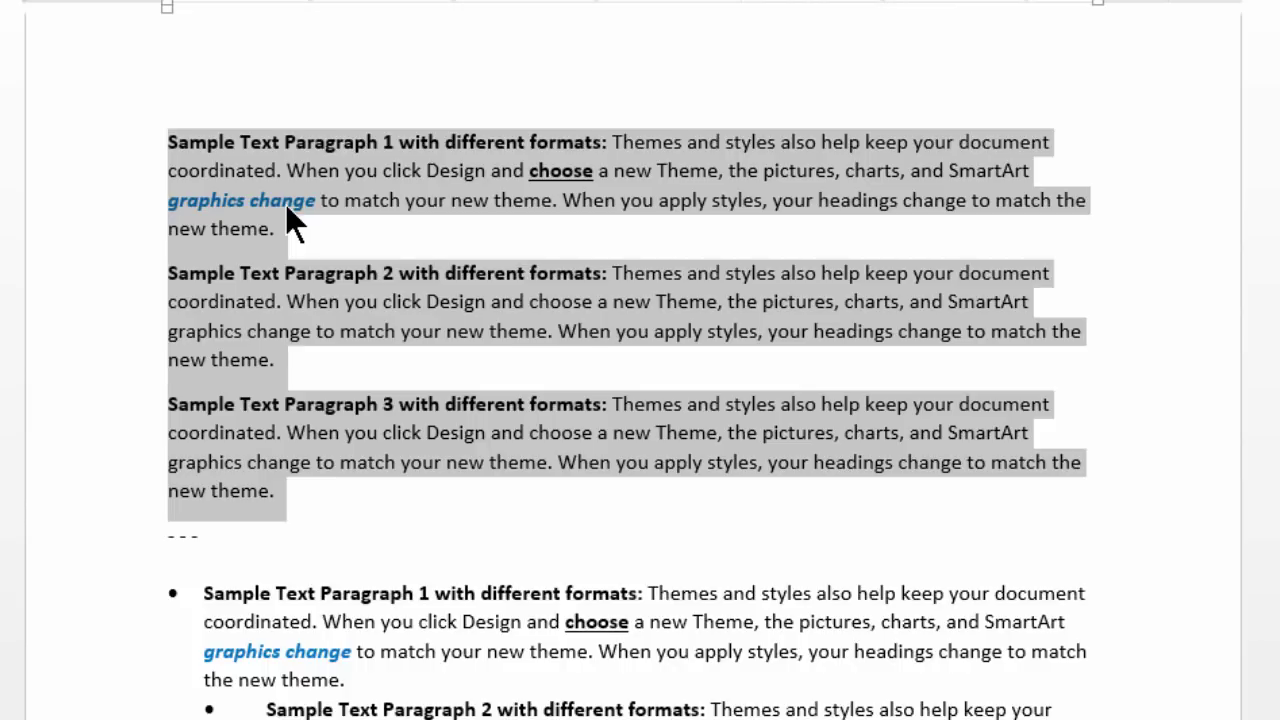
pyautogui.hotkey('ctrl', 'z')
pyautogui.click(417, 497)
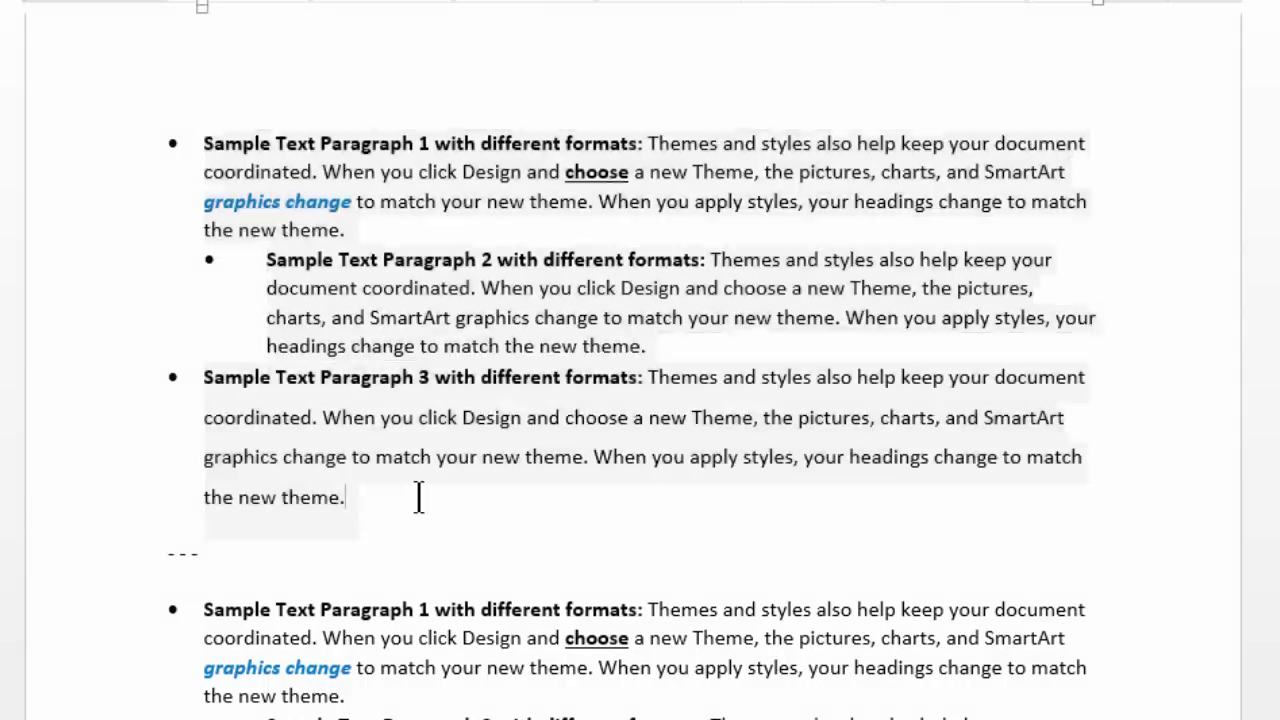
pyautogui.keyDown('shift'); pyautogui.click(210, 143); pyautogui.keyUp('shift')
pyautogui.hotkey('ctrl', 'shift', 'n')
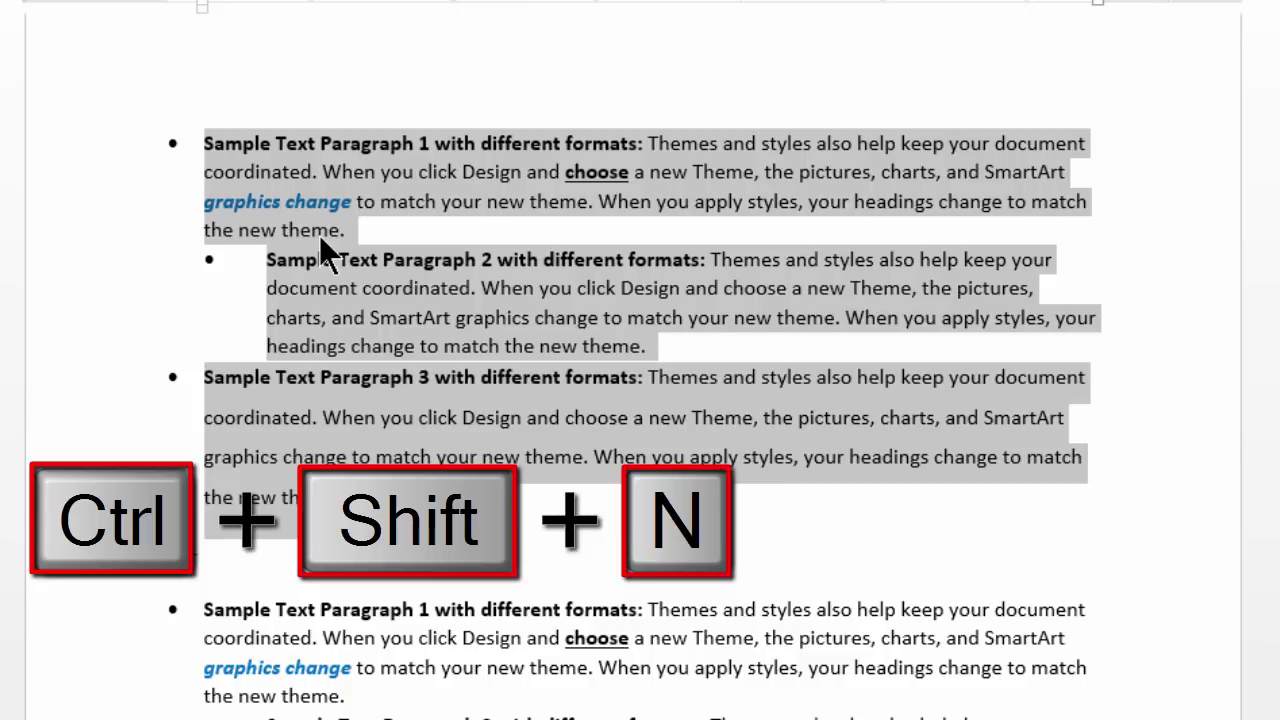
pyautogui.hotkey('ctrl', 'shift', 'n')
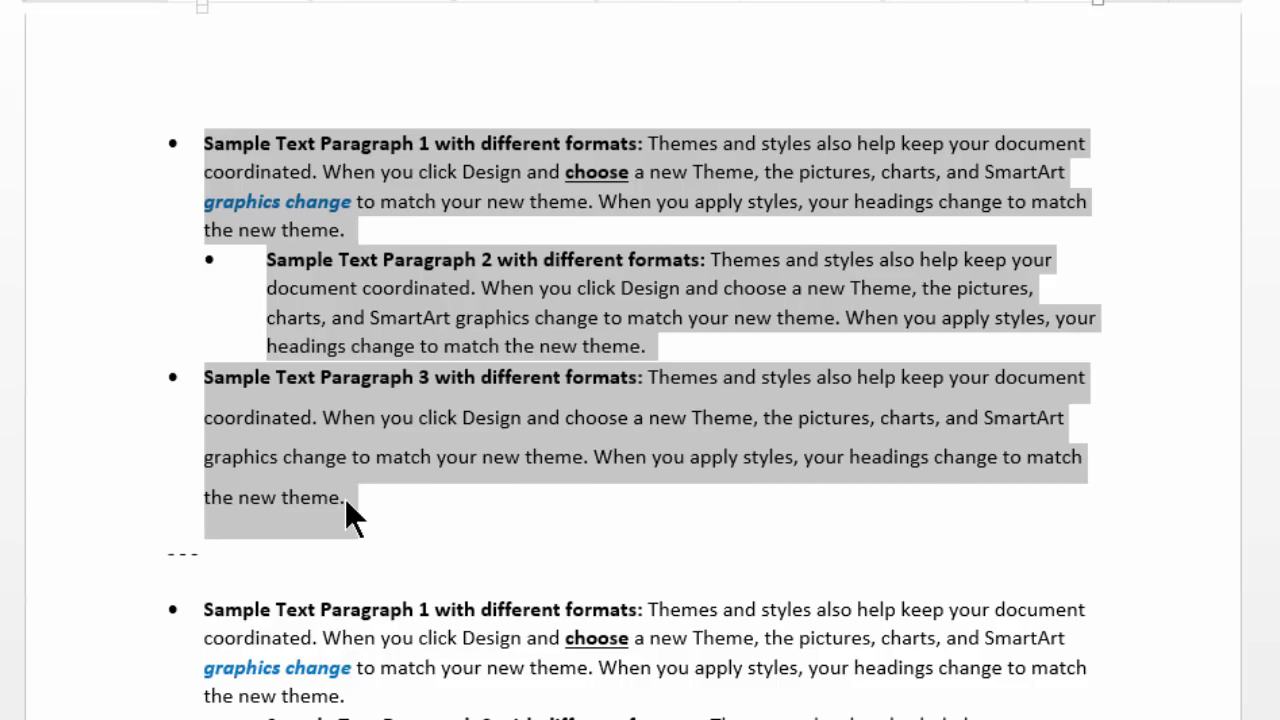
pyautogui.click(351, 533)
pyautogui.scroll(-3, 375, 470)
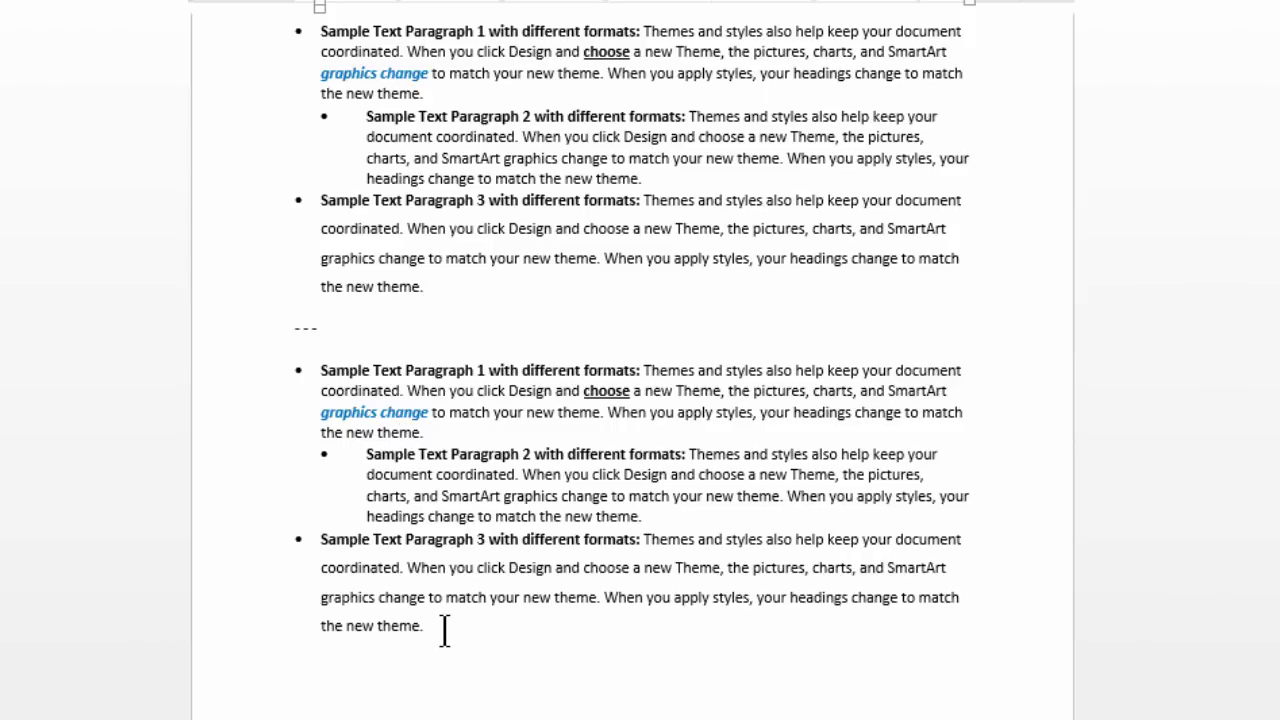
pyautogui.moveTo(443, 631); pyautogui.dragTo(320, 366)
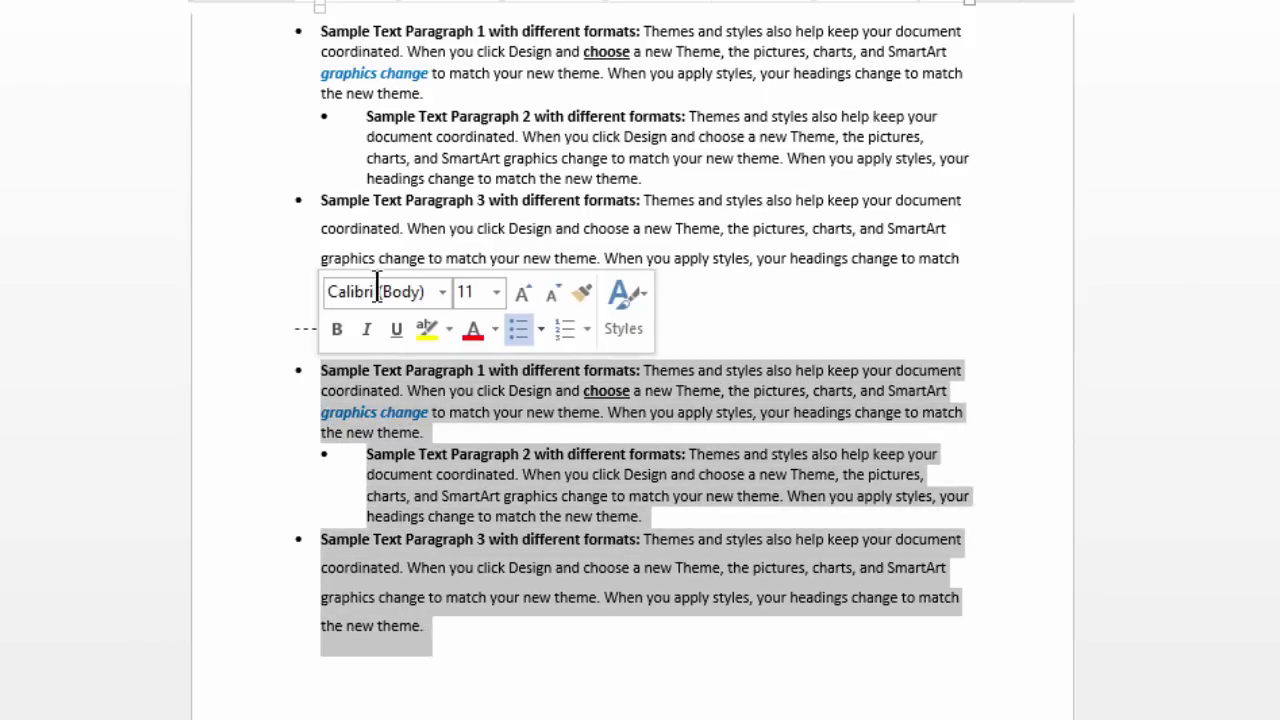
pyautogui.hotkey('ctrl', 'q')
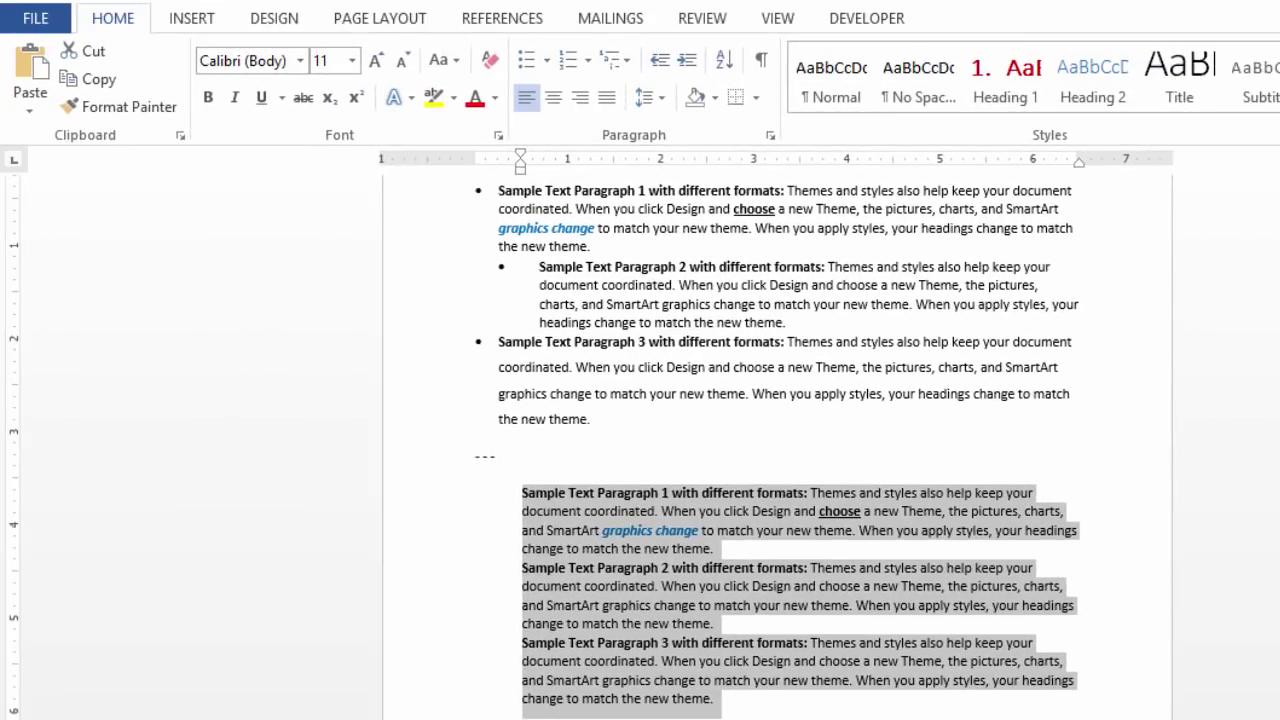
pyautogui.click(661, 57)
pyautogui.hotkey('ctrl', 'm')
pyautogui.scroll(2, 694, 512)
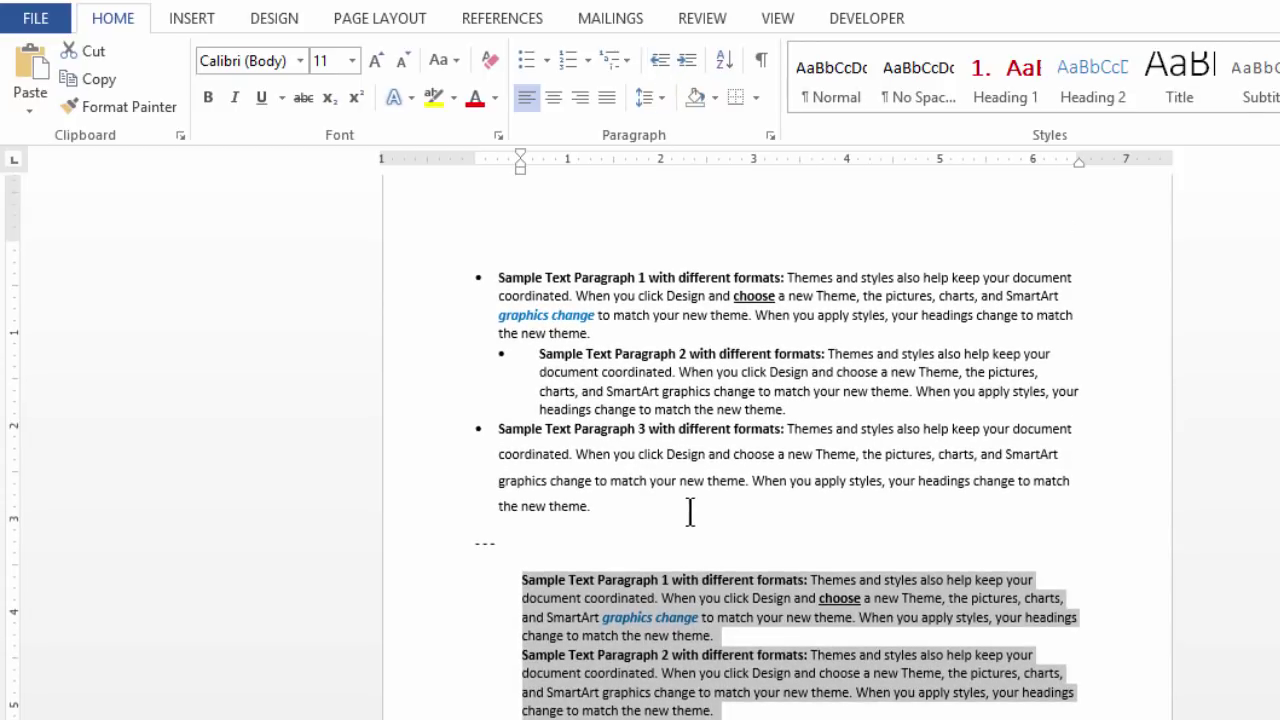
pyautogui.moveTo(606, 498); pyautogui.dragTo(507, 283)
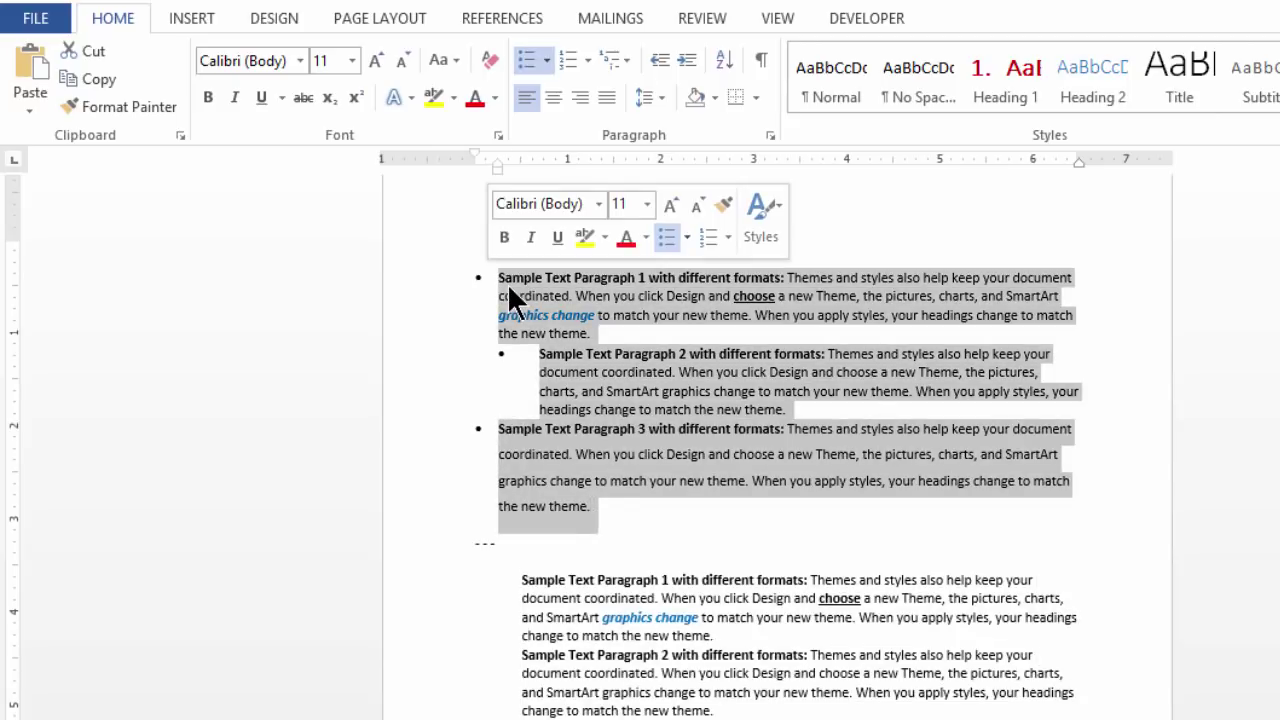
pyautogui.hotkey('ctrl', 'shift', 'n')
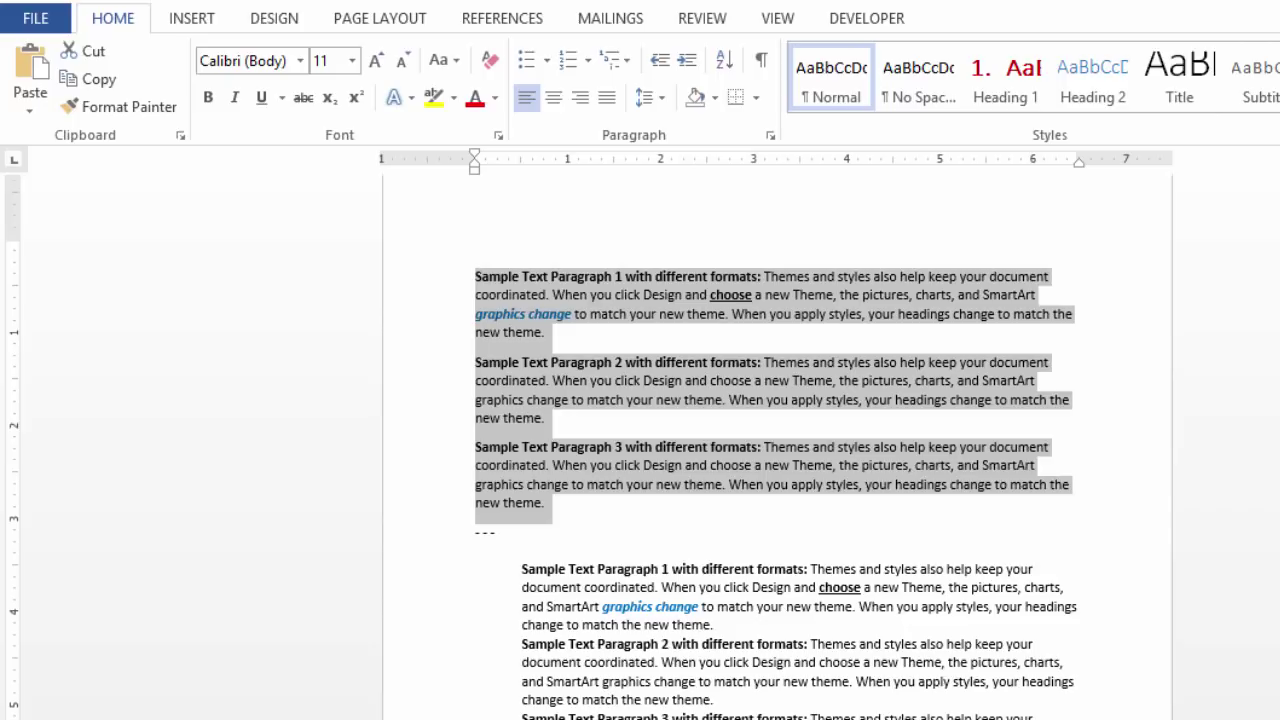
pyautogui.hotkey('ctrl', 'q')
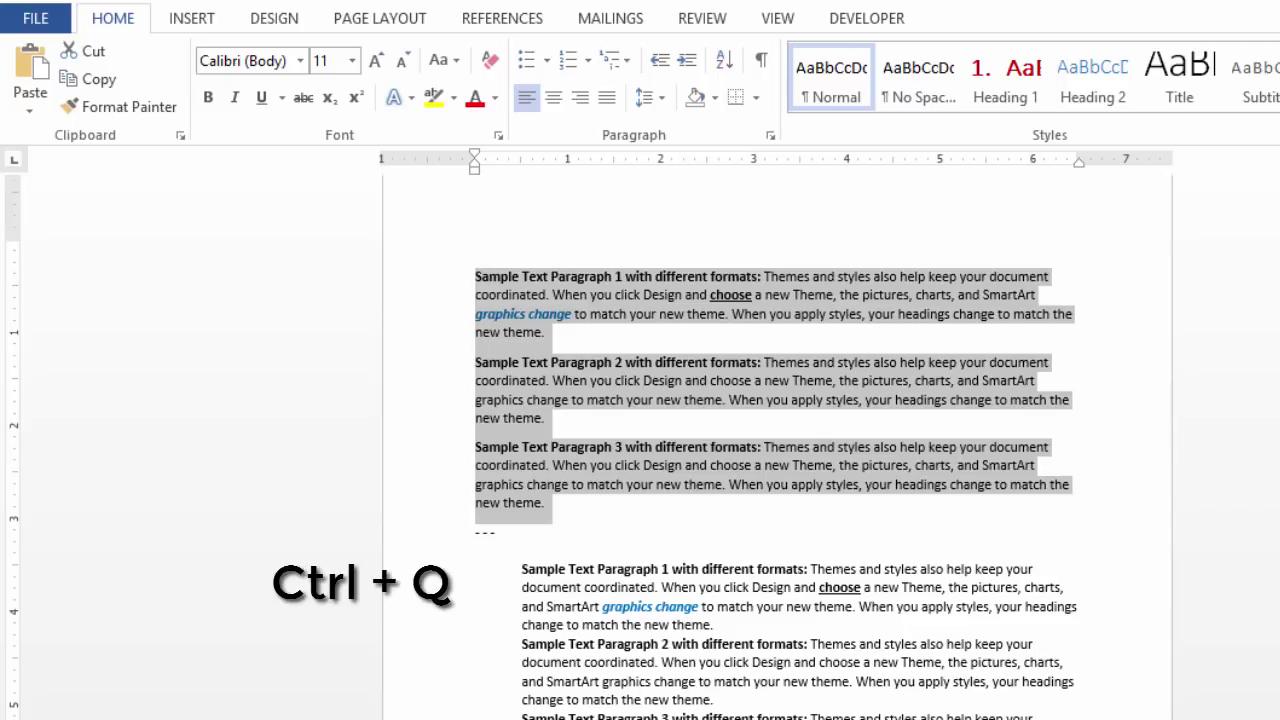
pyautogui.hotkey('ctrl', 'shift', 'n')
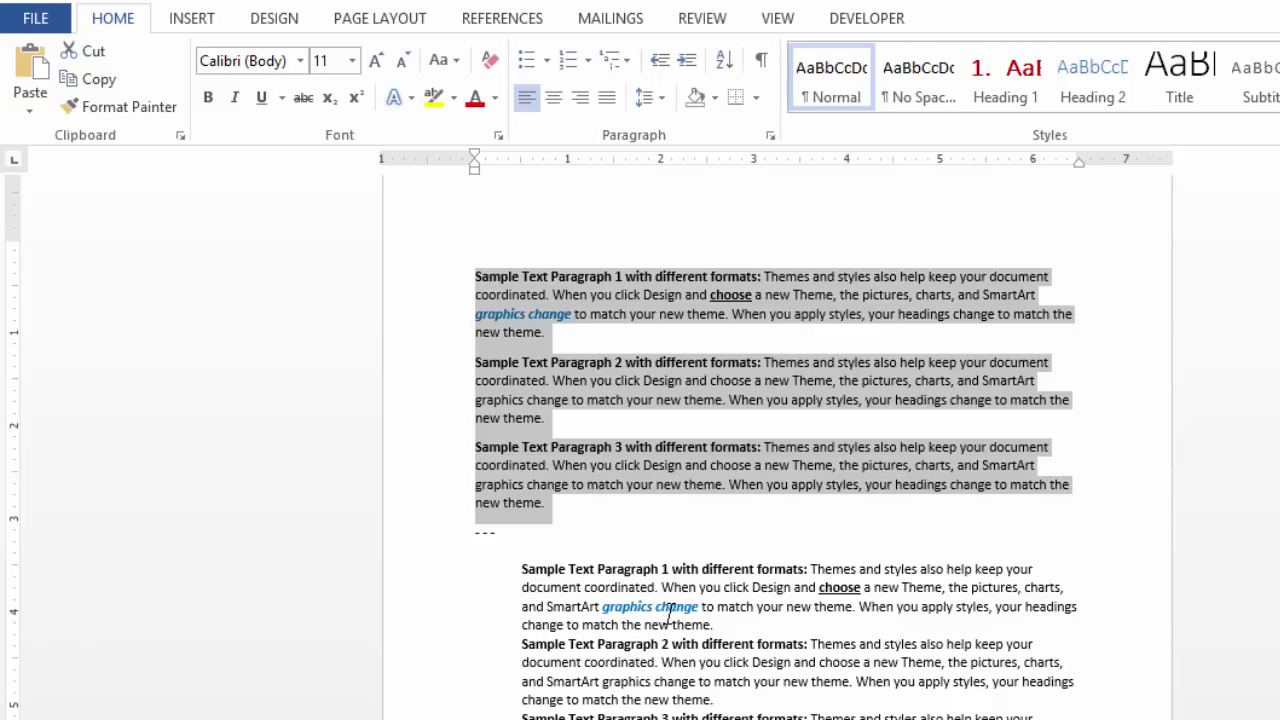
# Strip character formatting from the second bulleted link list with Ctrl+Space.
pyautogui.hotkey('ctrl', 'Home')
pyautogui.scroll(-15, 777, 450)
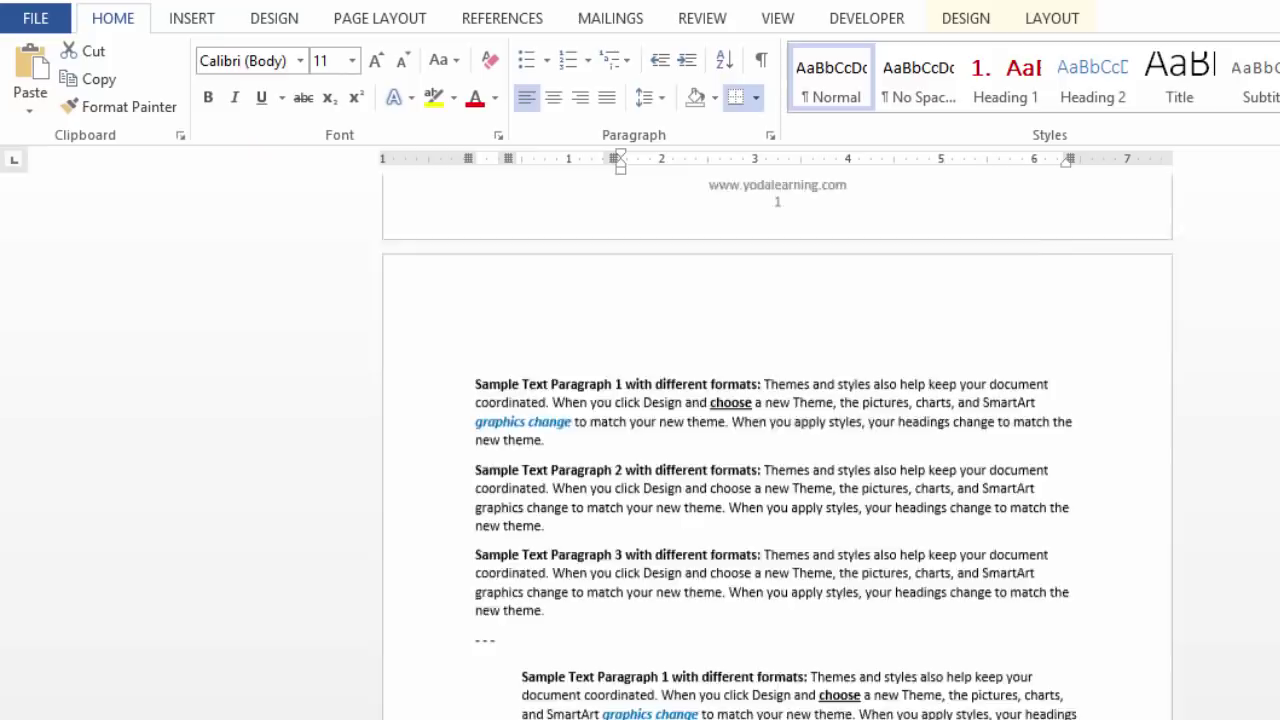
pyautogui.scroll(-10, 777, 450)
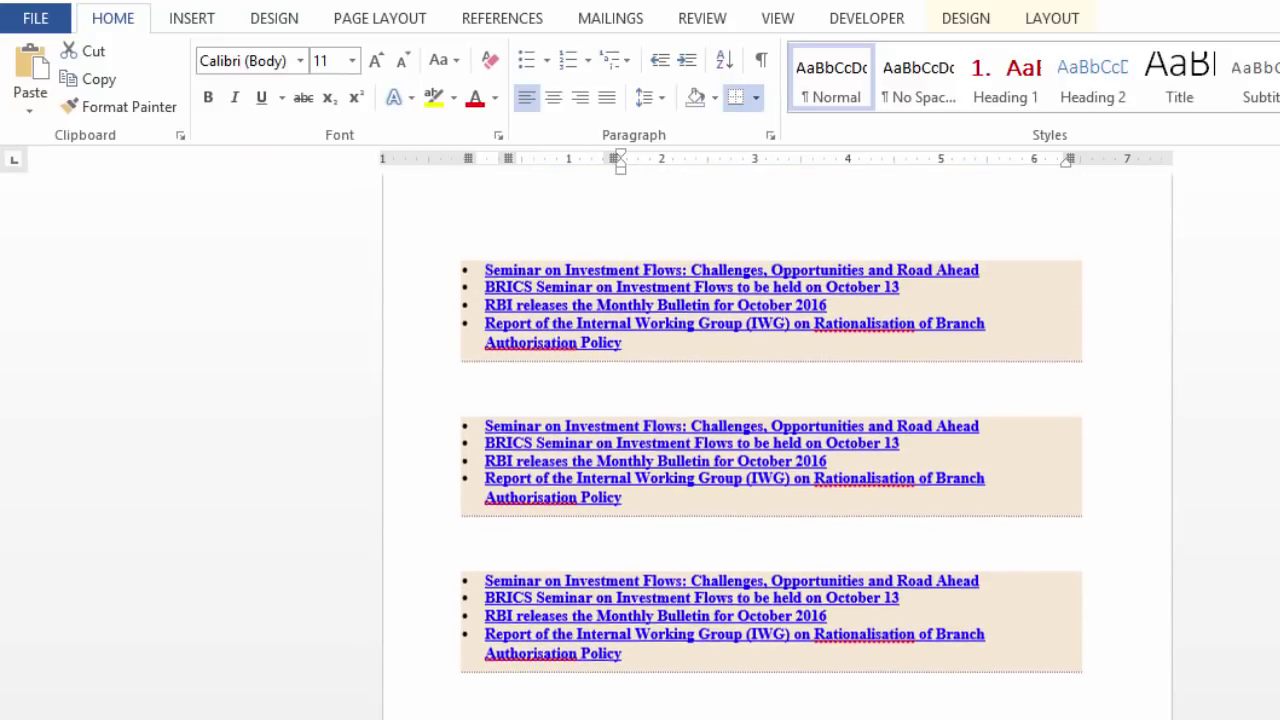
pyautogui.scroll(-1, 777, 450)
pyautogui.scroll(-1, 771, 450)
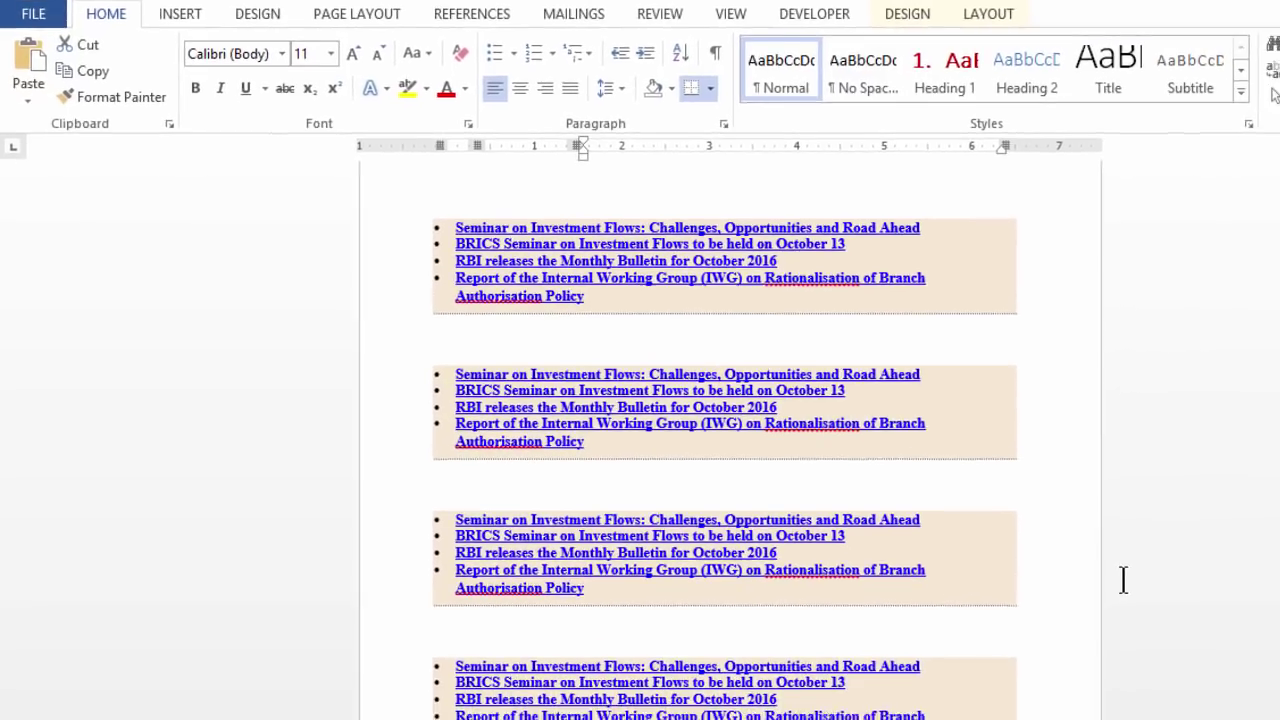
pyautogui.moveTo(606, 441); pyautogui.dragTo(440, 362)
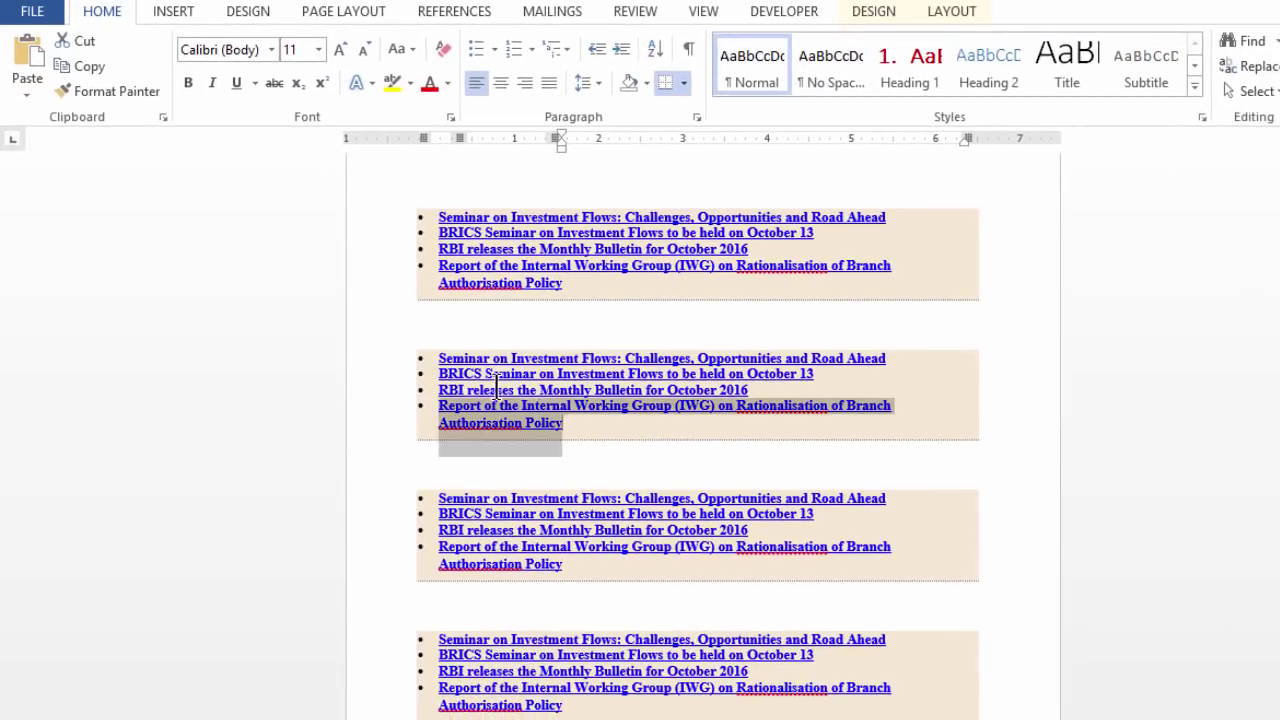
pyautogui.hotkey('ctrl', 'space')
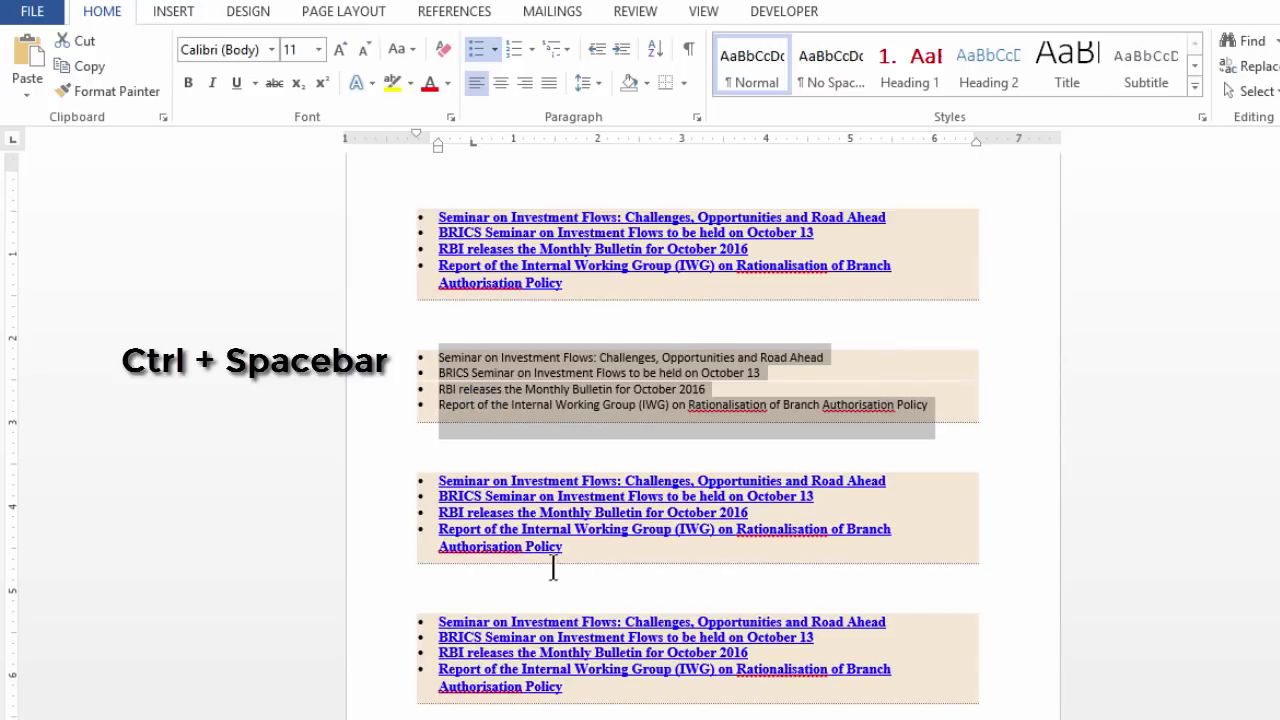
# Remove paragraph formatting from the third list with Ctrl+Q and reset the fourth to Normal with Ctrl+Shift+N.
pyautogui.moveTo(585, 565); pyautogui.dragTo(447, 470)
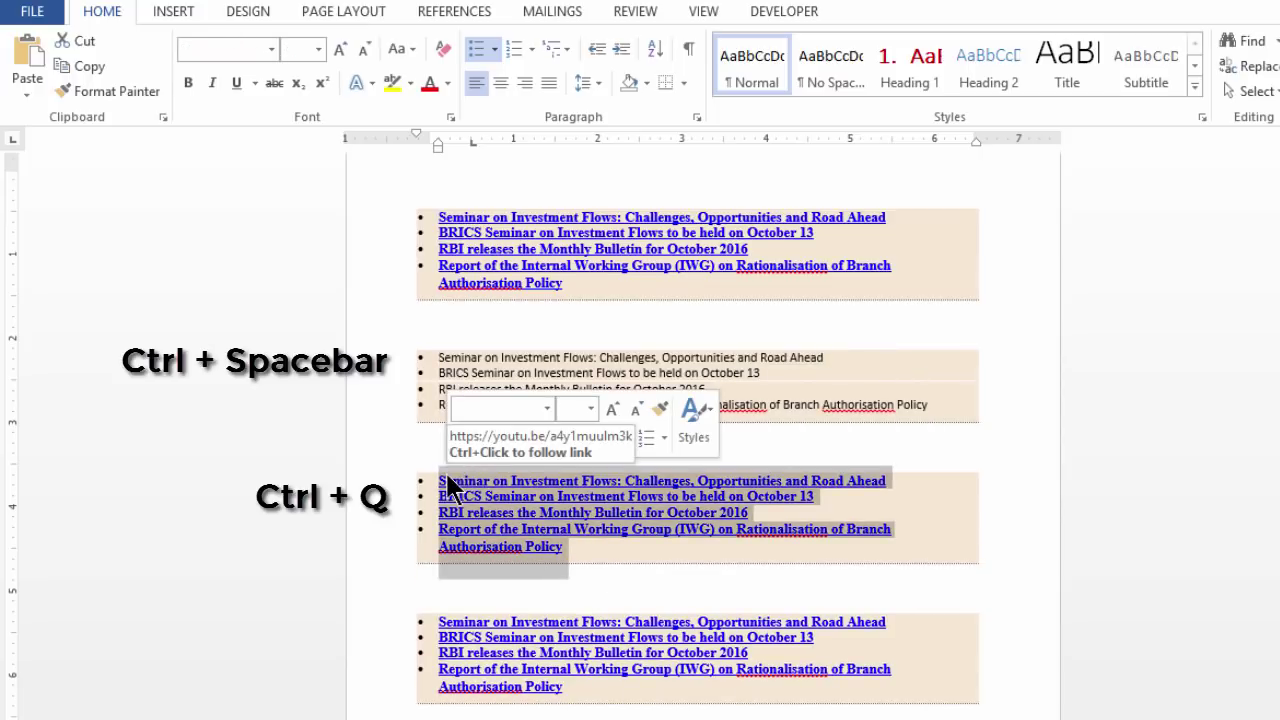
pyautogui.hotkey('ctrl', 'q')
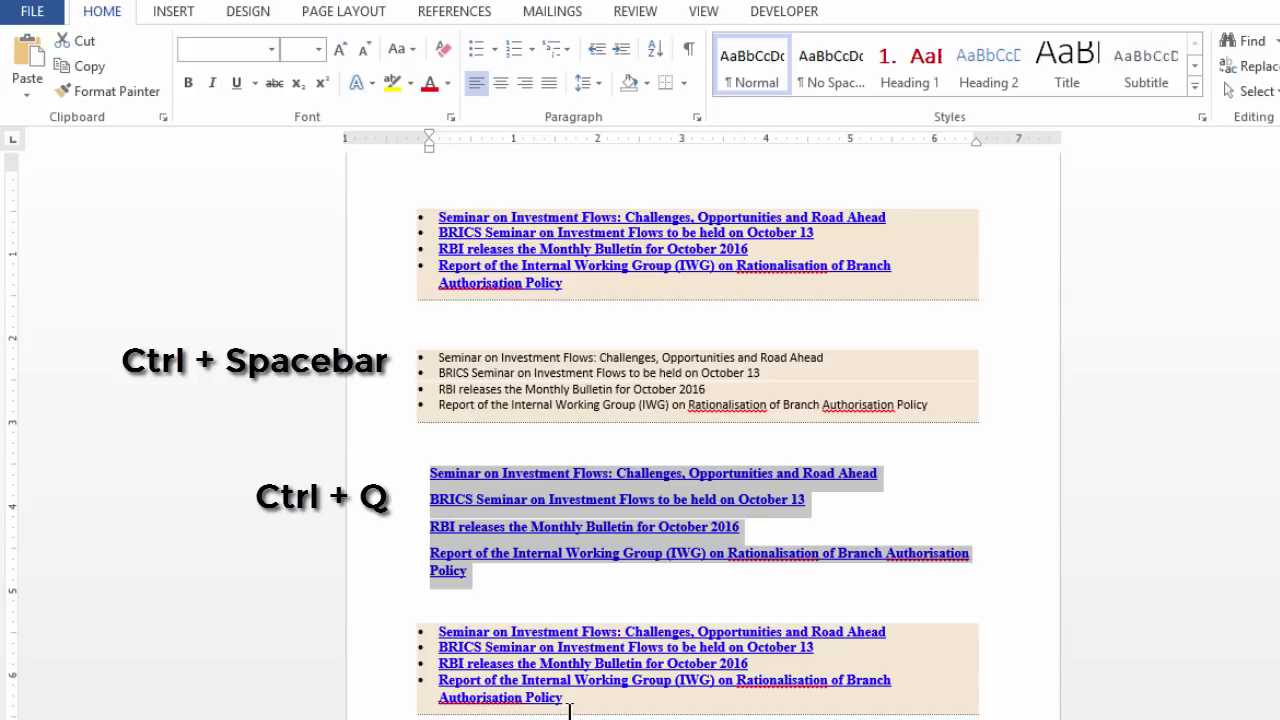
pyautogui.moveTo(570, 705); pyautogui.dragTo(432, 632)
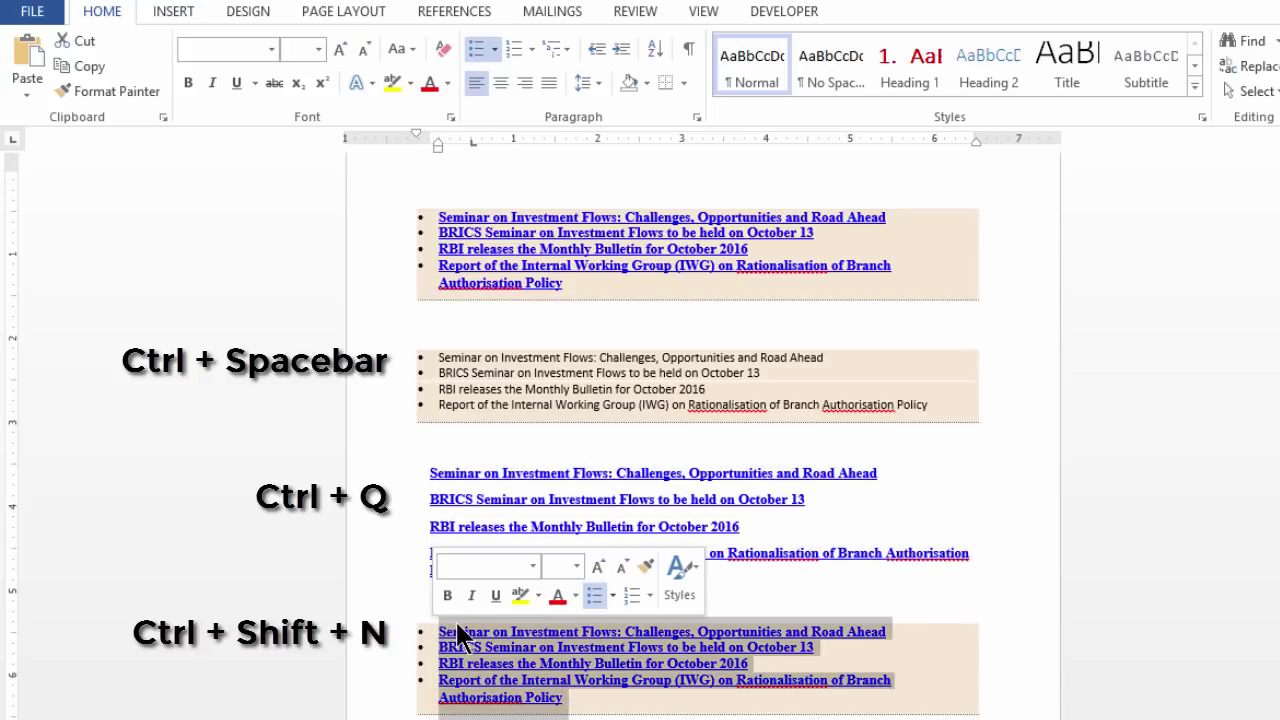
pyautogui.hotkey('ctrl', 'shift', 'n')
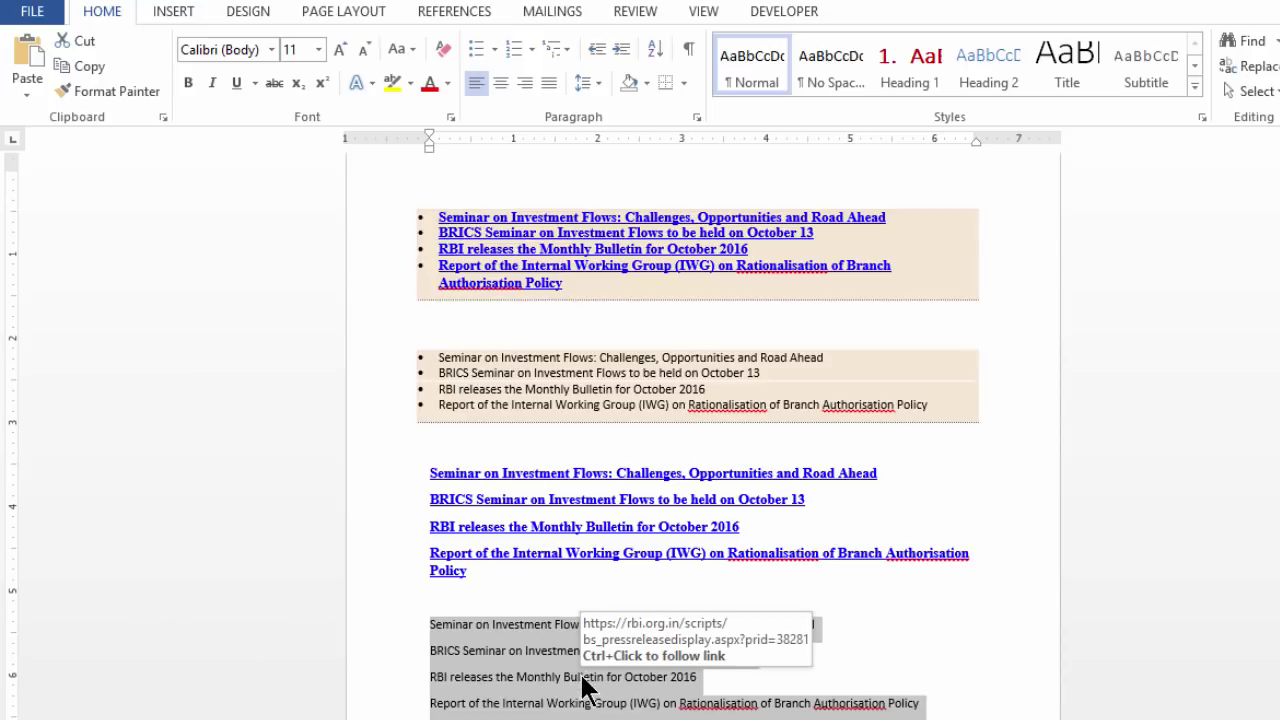
# Set the first link list's font colour to Automatic and remove its underline and bold.
pyautogui.moveTo(565, 300); pyautogui.dragTo(440, 217)
pyautogui.click(436, 82)
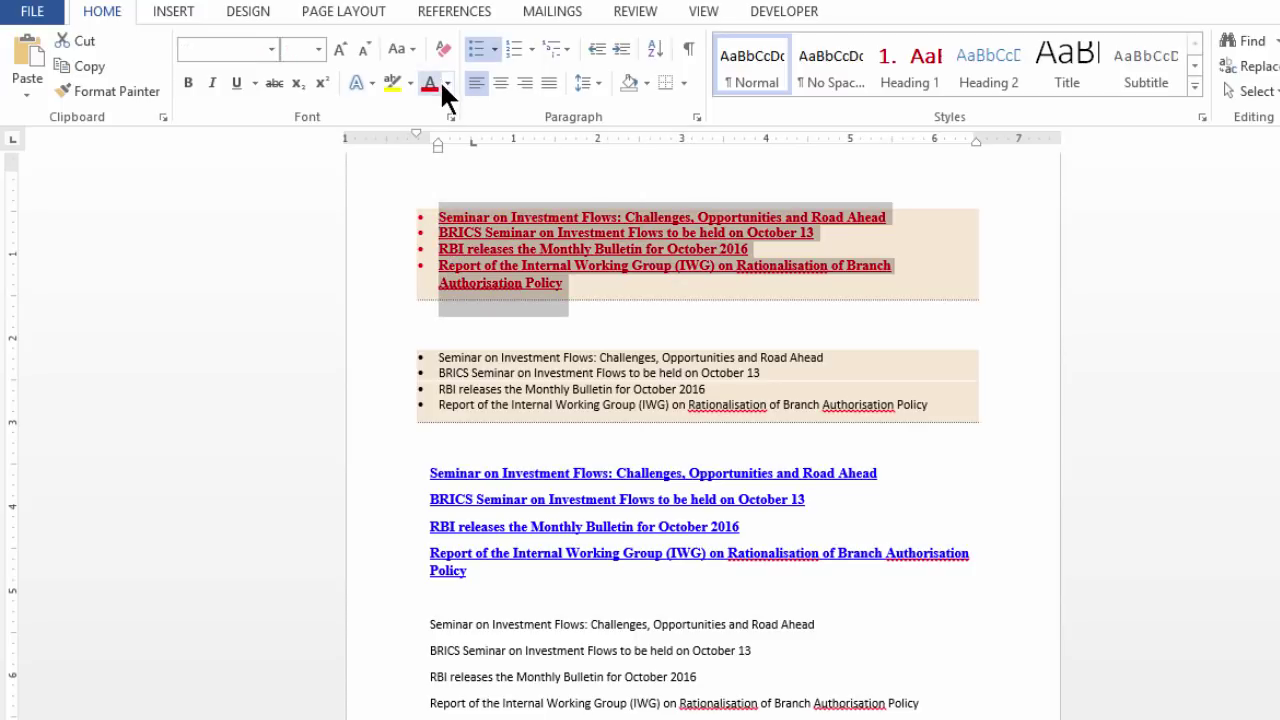
pyautogui.click(446, 83)
pyautogui.click(442, 110)
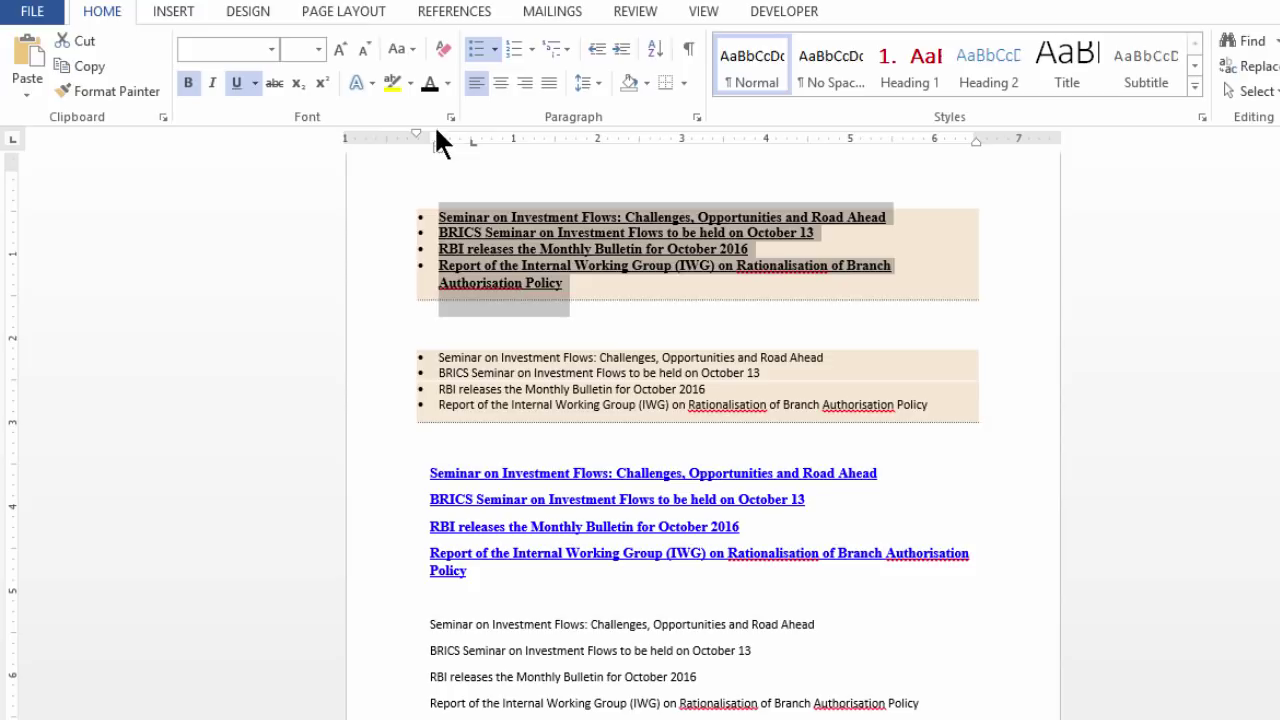
pyautogui.click(237, 84)
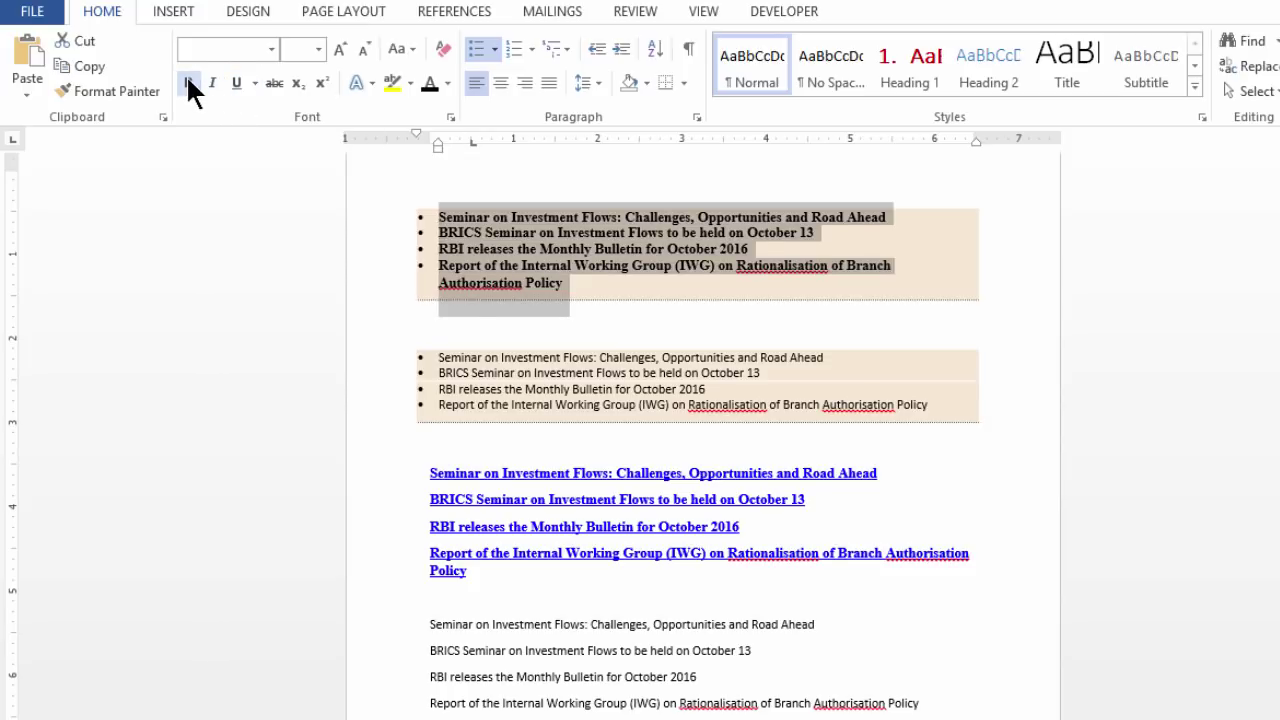
pyautogui.click(188, 84)
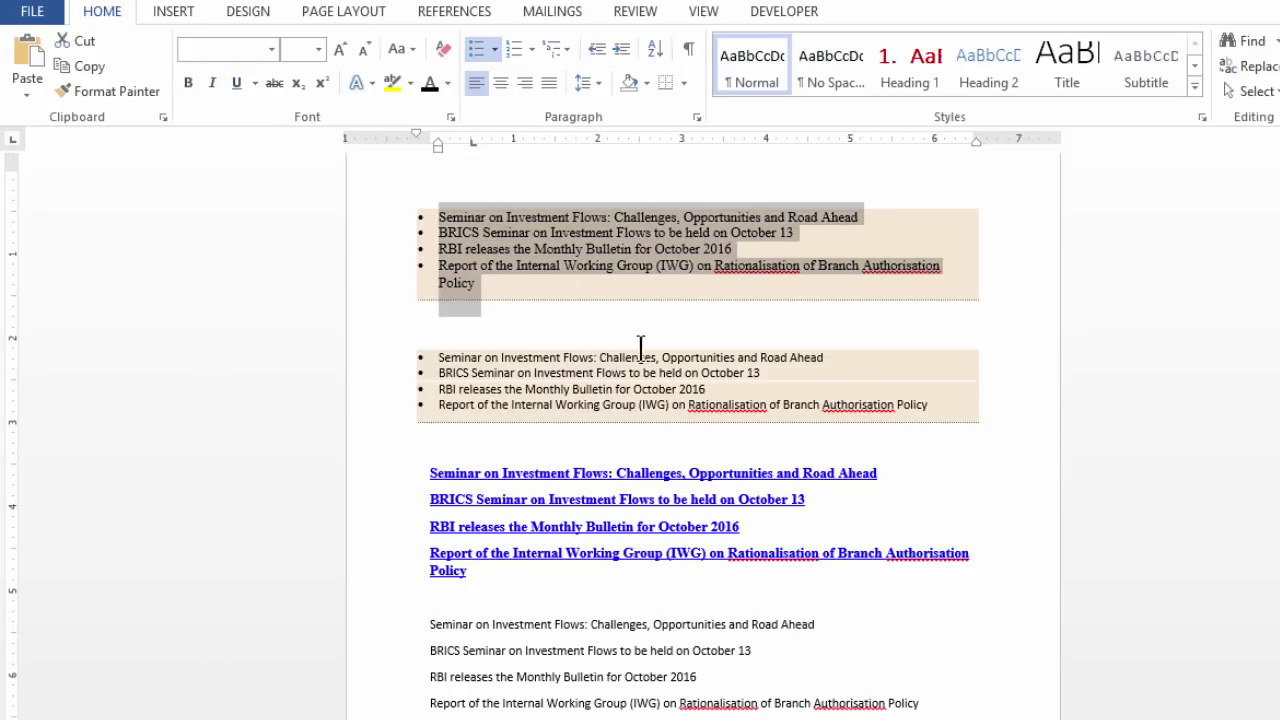
# Change the first list's font to Calibri (Body) at size 10.
pyautogui.click(272, 49)
pyautogui.click(254, 127)
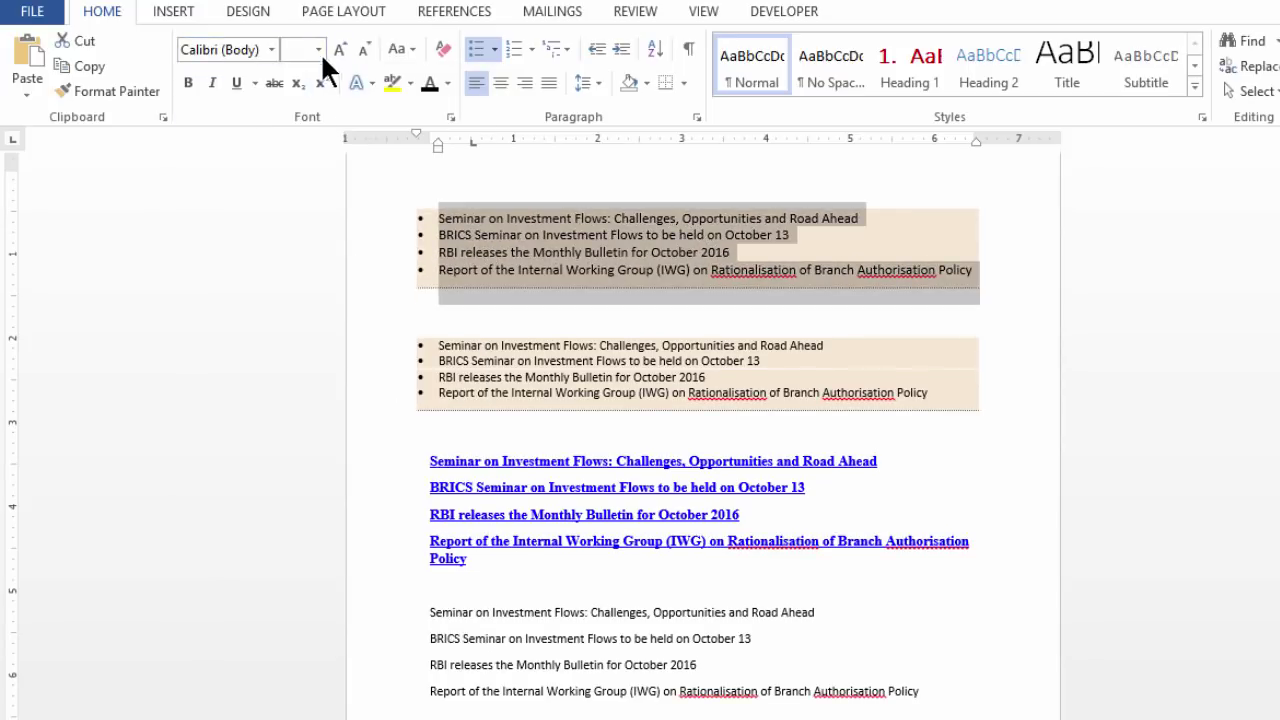
pyautogui.click(319, 50)
pyautogui.click(295, 114)
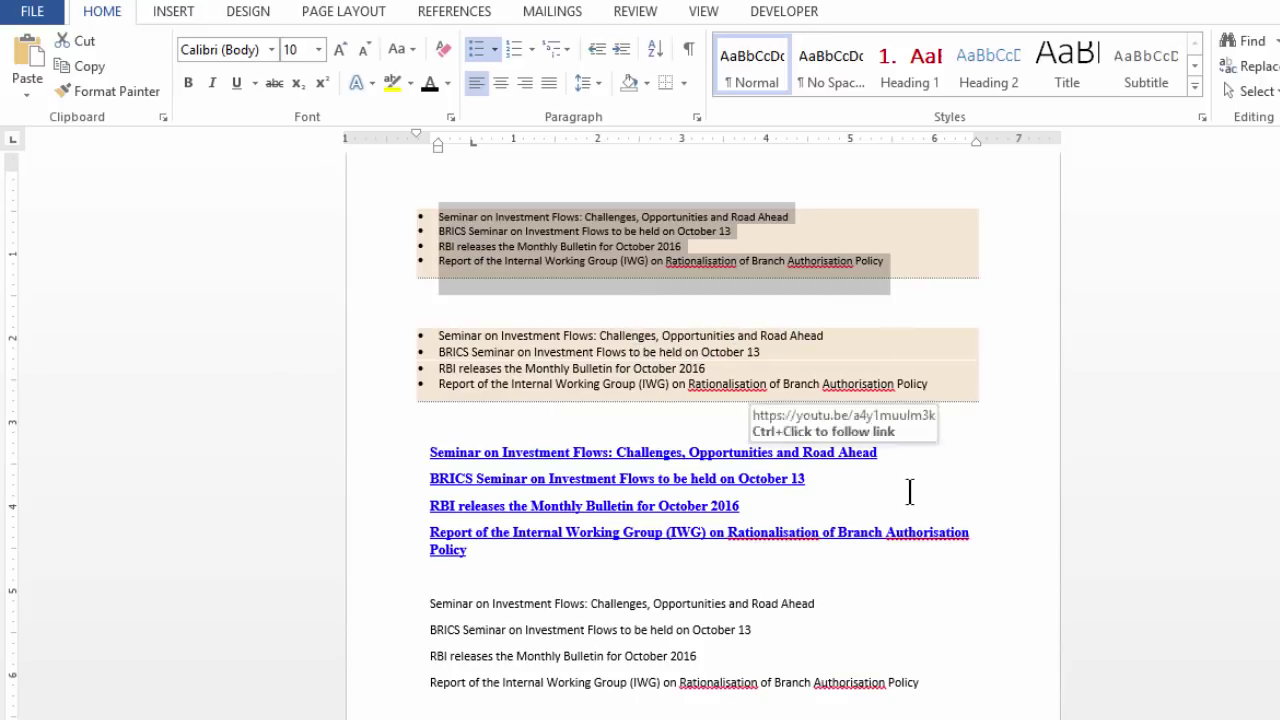
pyautogui.moveTo(1278, 578); pyautogui.dragTo(1278, 592)
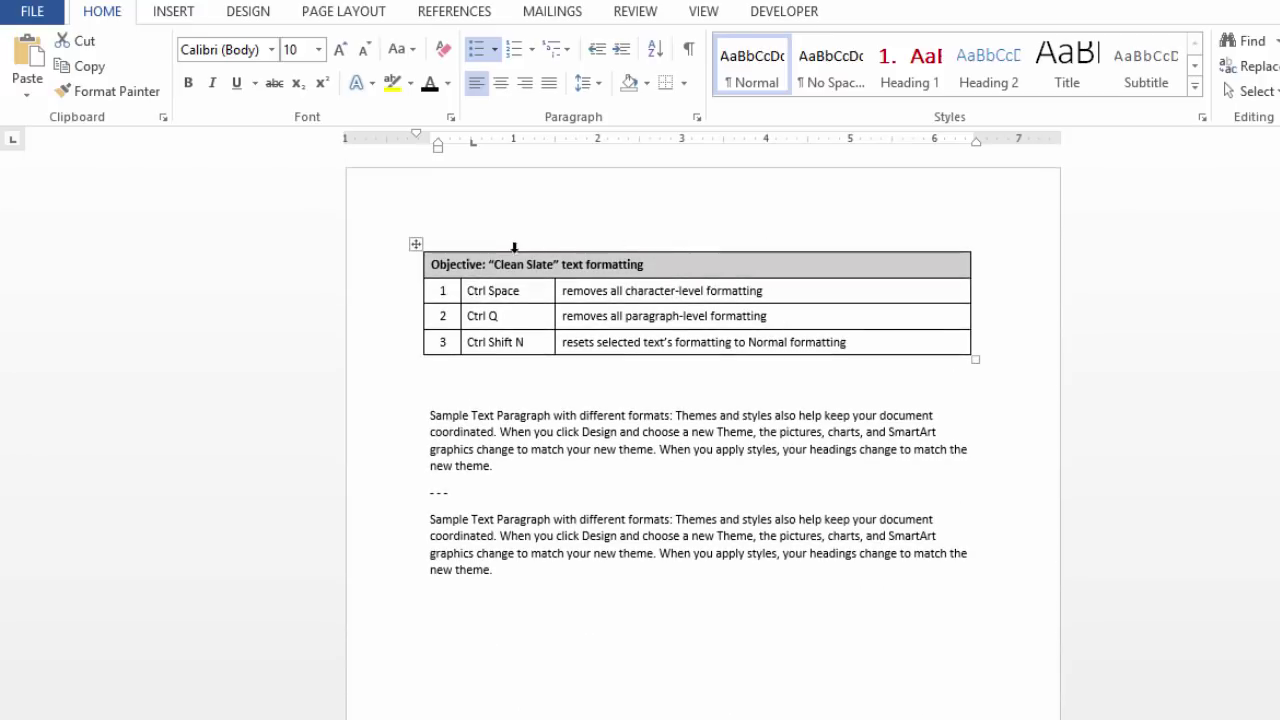
pyautogui.scroll(5, 728, 386)
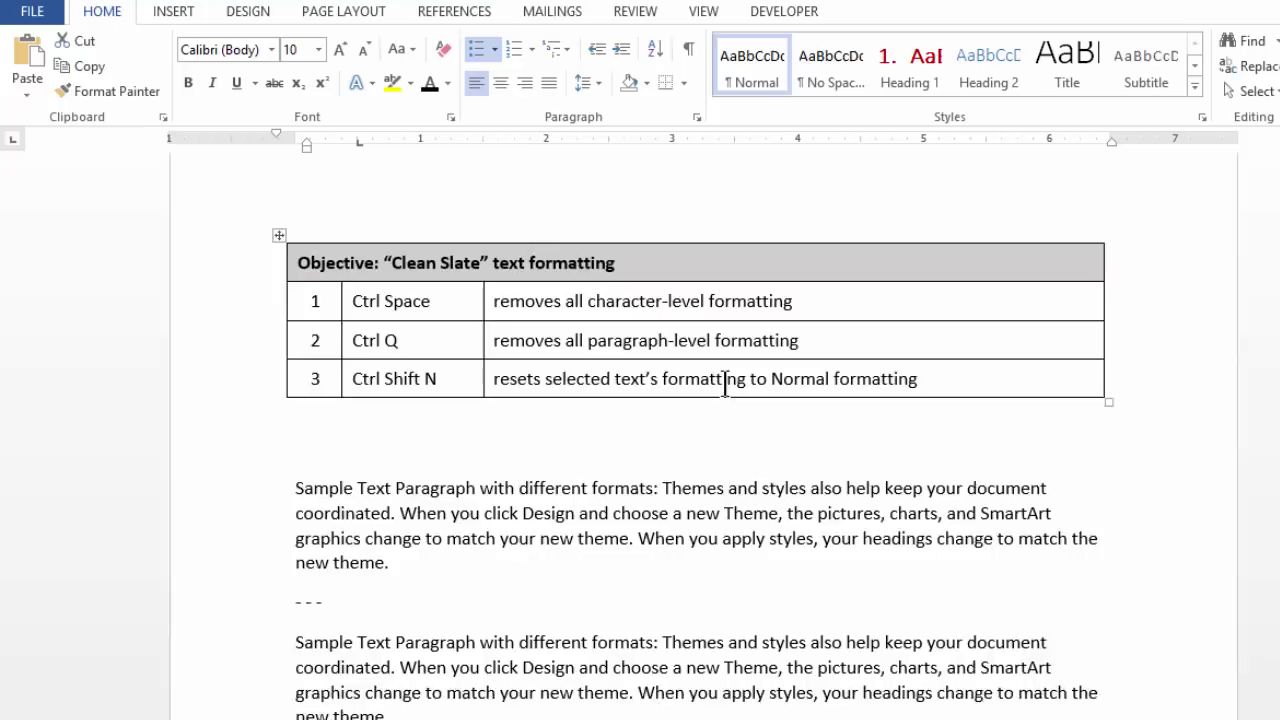
pyautogui.scroll(1, 725, 386)
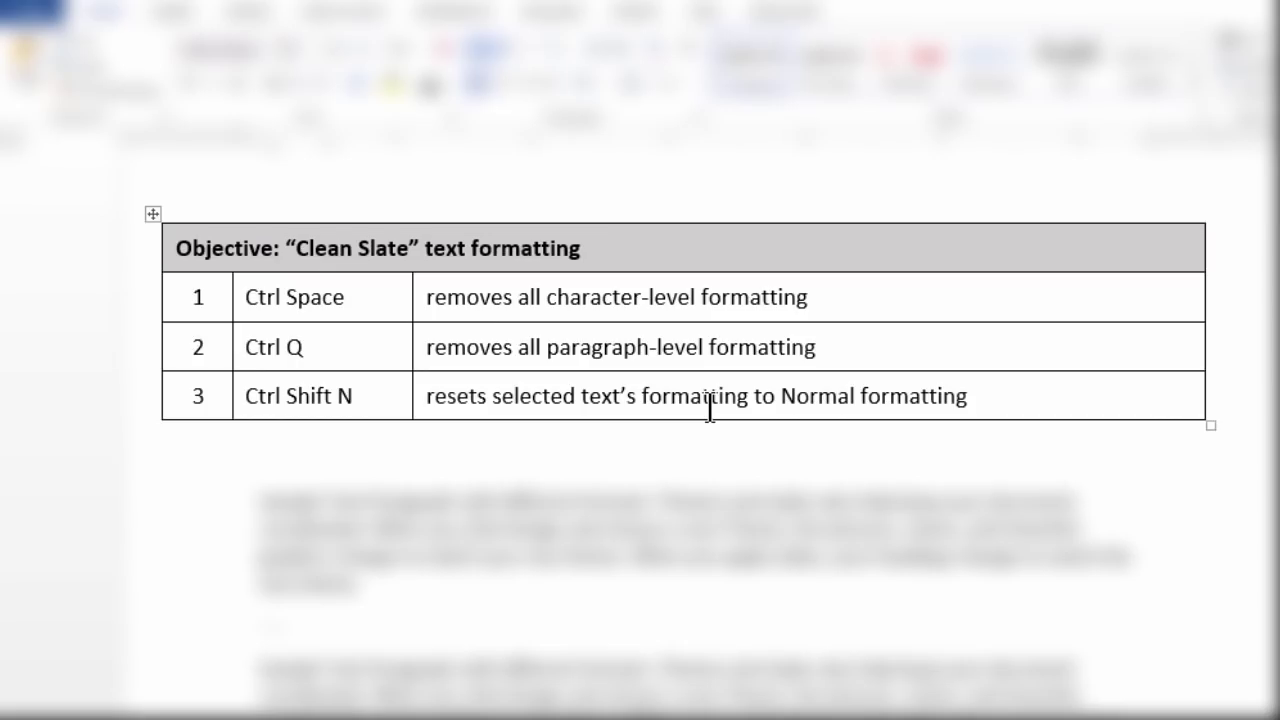